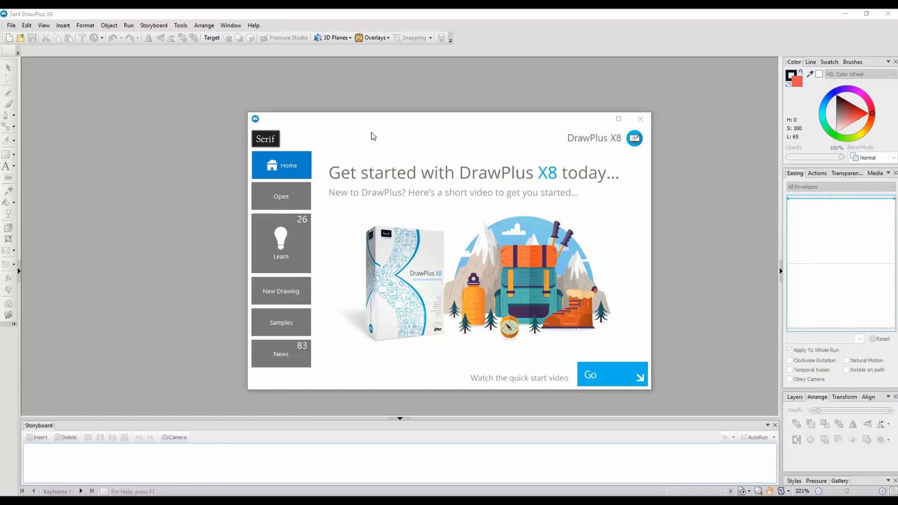
Create a new keyframe animation using the Half Page Ad size.
left_click(270, 289)
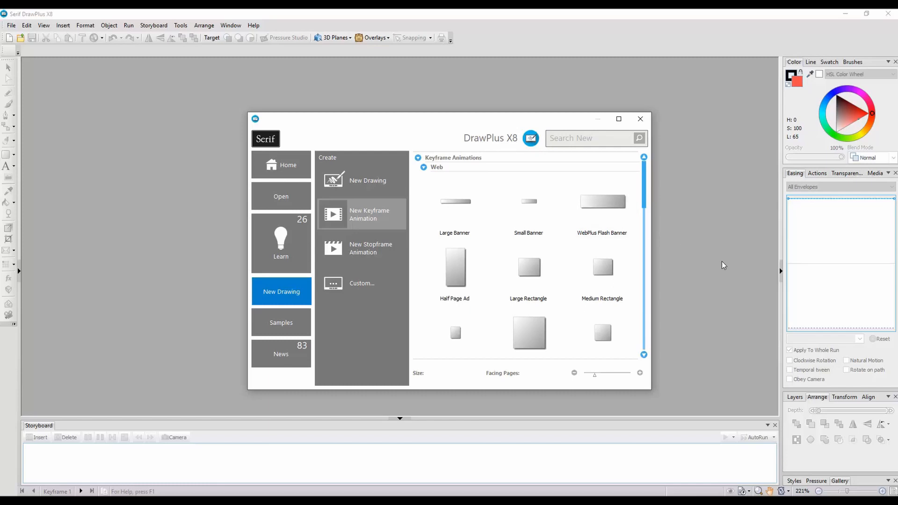
double_click(463, 273)
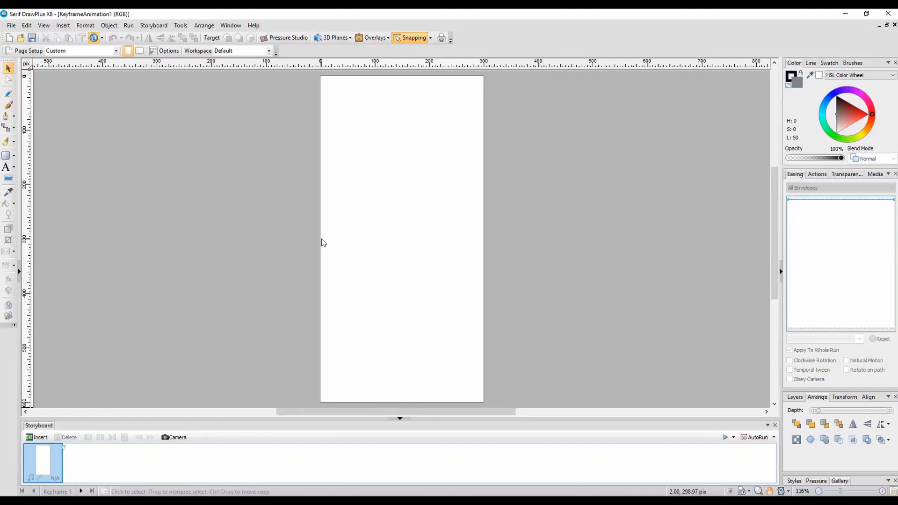
Draw a rectangle about 300 by 75 px along the page's lower edge and a second one covering the rest of the page above it.
left_click(6, 156)
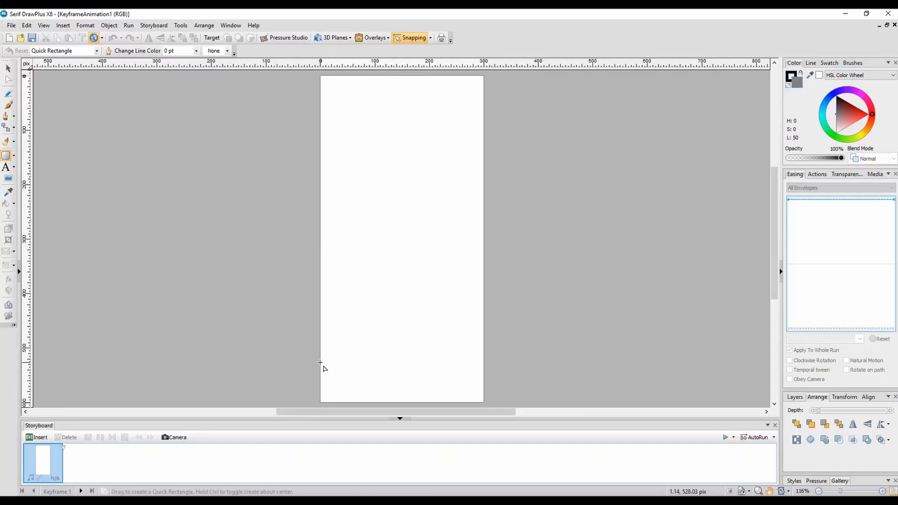
left_click_drag(319, 362, 483, 402)
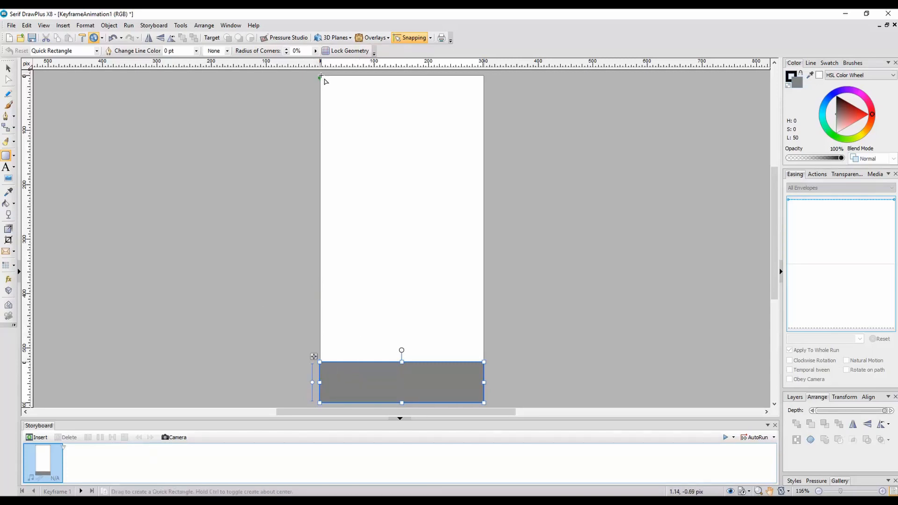
left_click_drag(321, 76, 484, 363)
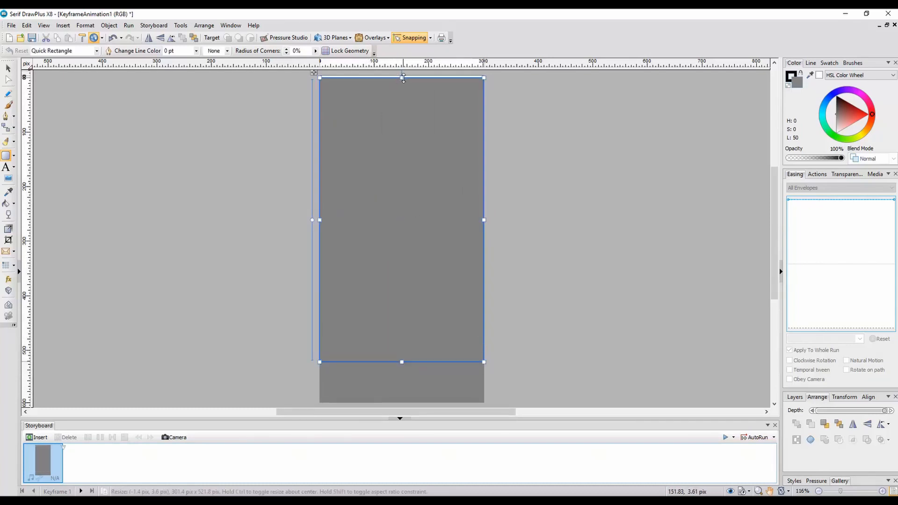
left_click_drag(402, 77, 402, 75)
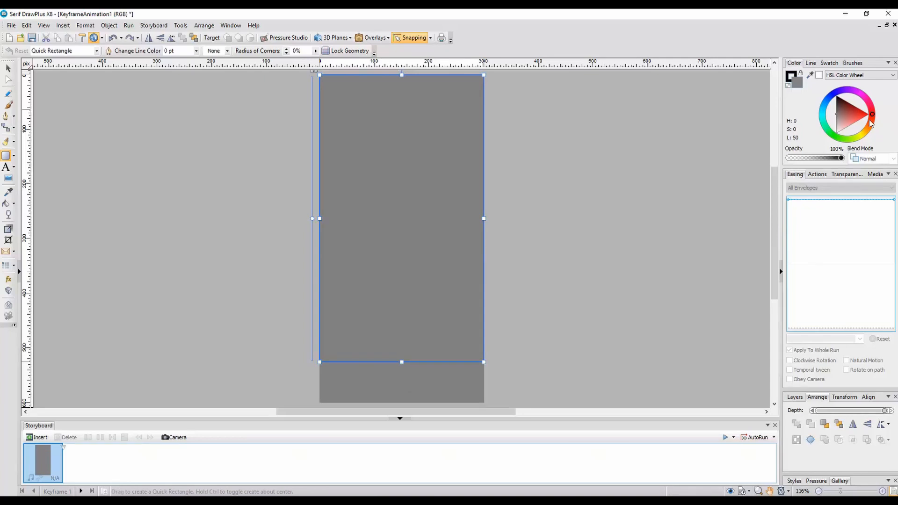
Fill the upper rectangle with blue (H 191, S 60, L 58) and the lower one with green (H 105, S 44, L 54).
left_click_drag(847, 122, 824, 112)
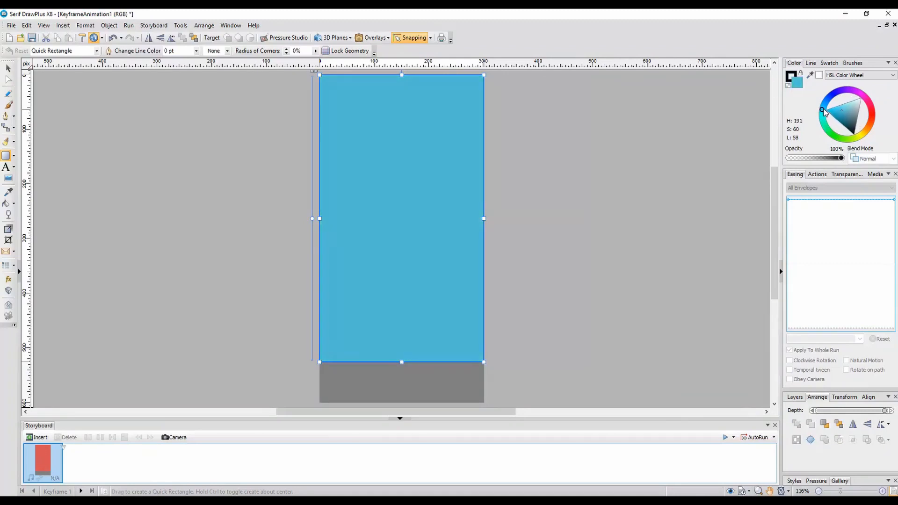
left_click(8, 68)
left_click(358, 382)
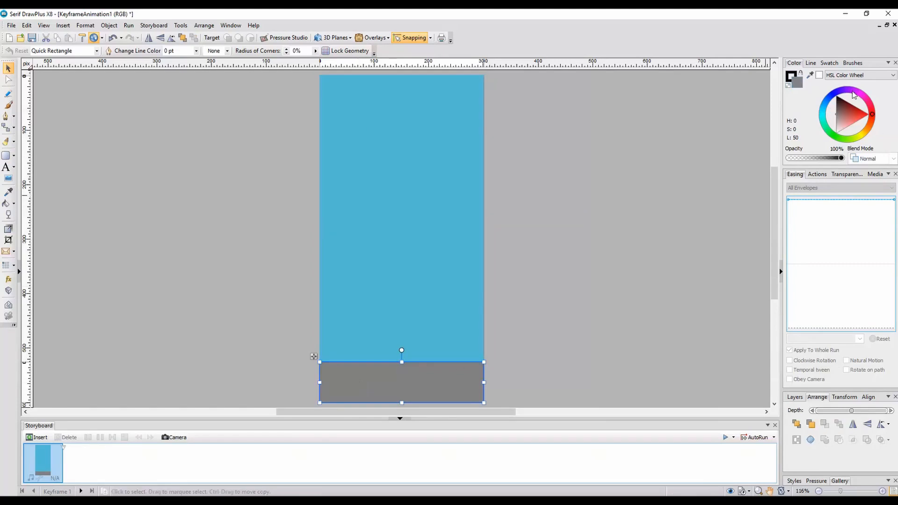
mouse_move(874, 115)
left_mouse_down()
mouse_move(865, 131)
mouse_move(840, 138)
mouse_move(845, 119)
left_mouse_up()
left_click(850, 113)
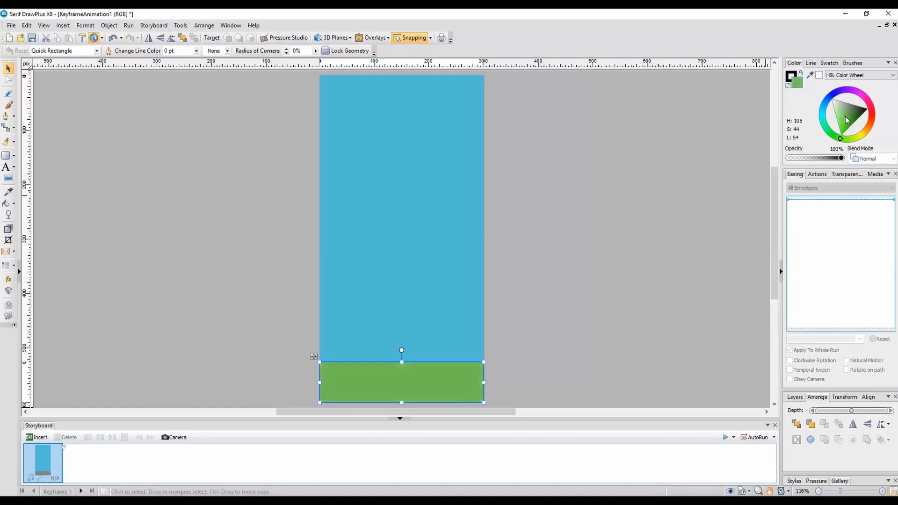
left_click(618, 215)
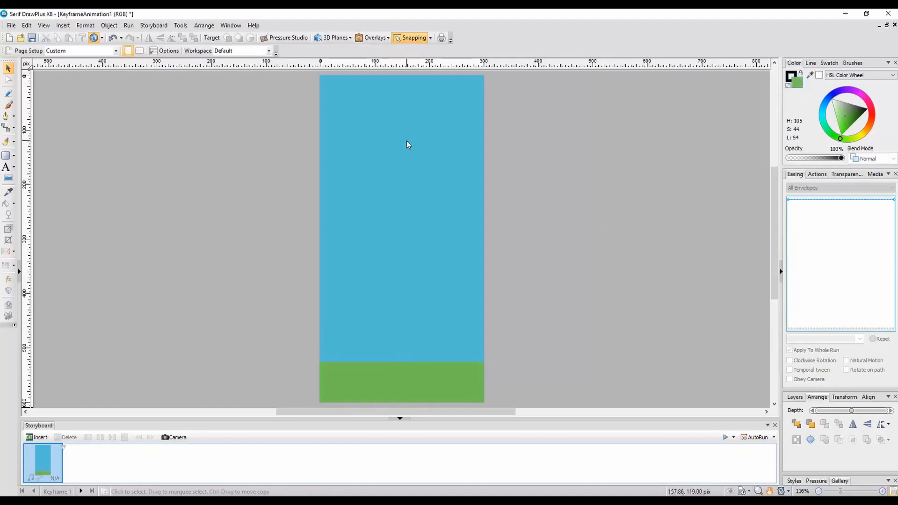
Preview the animation with its sky and ground background, and close the preview.
left_click(726, 437)
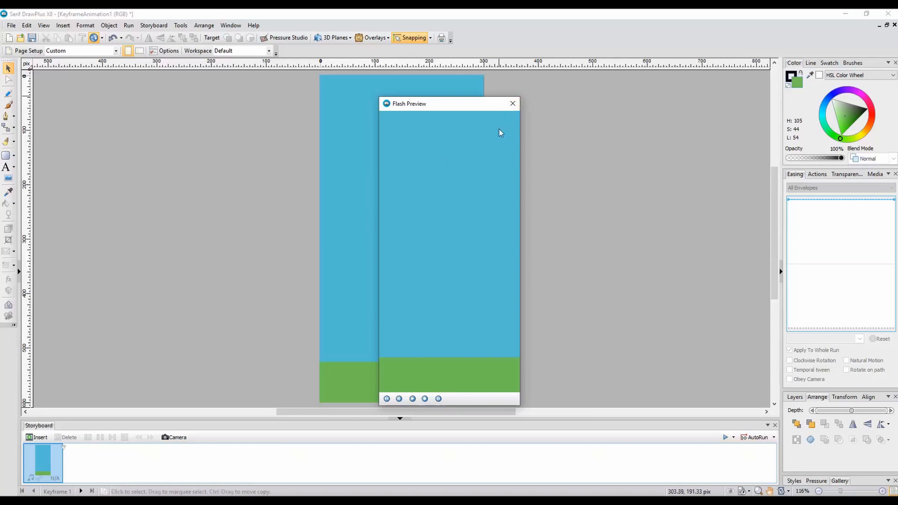
left_click(513, 104)
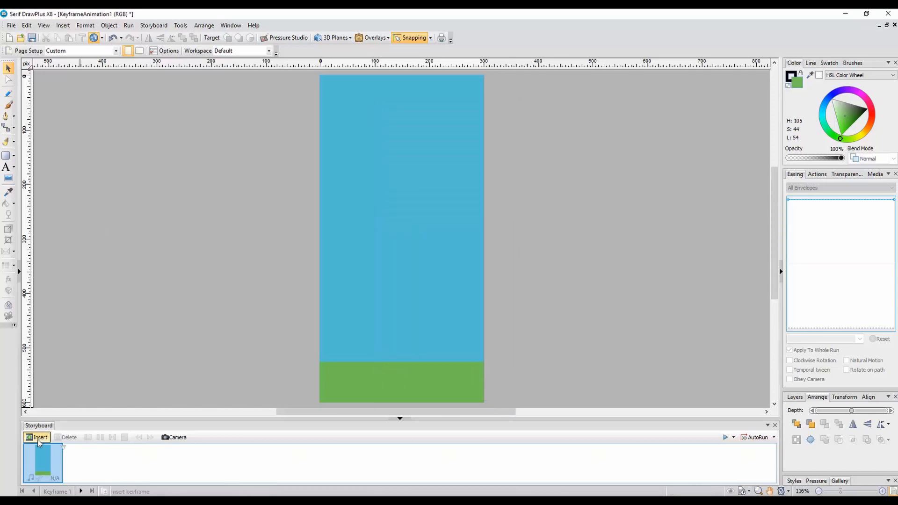
Add artistic text reading "Hit the bee" and "To win!" on two lines, outside the page on its left side.
left_click(7, 167)
left_click_drag(140, 130, 161, 157)
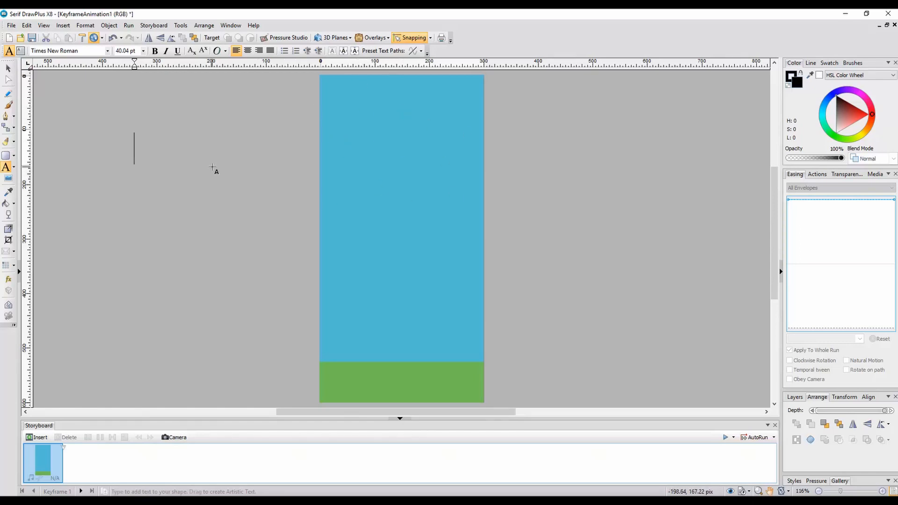
type("Hit the B")
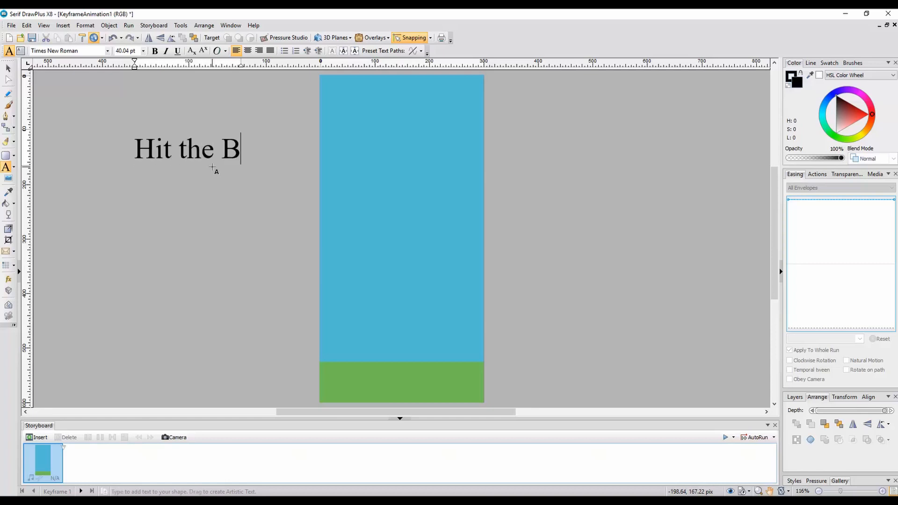
key("BackSpace")
type("bee")
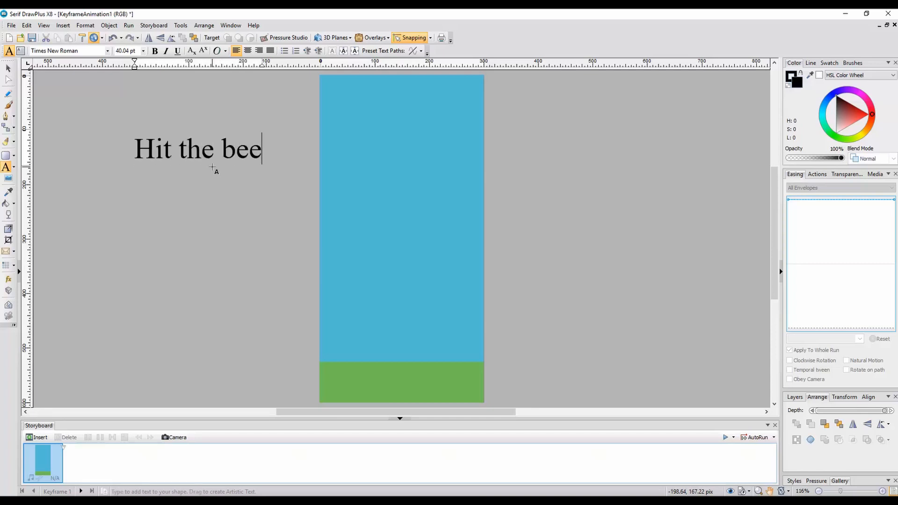
key("Return")
type("to win!")
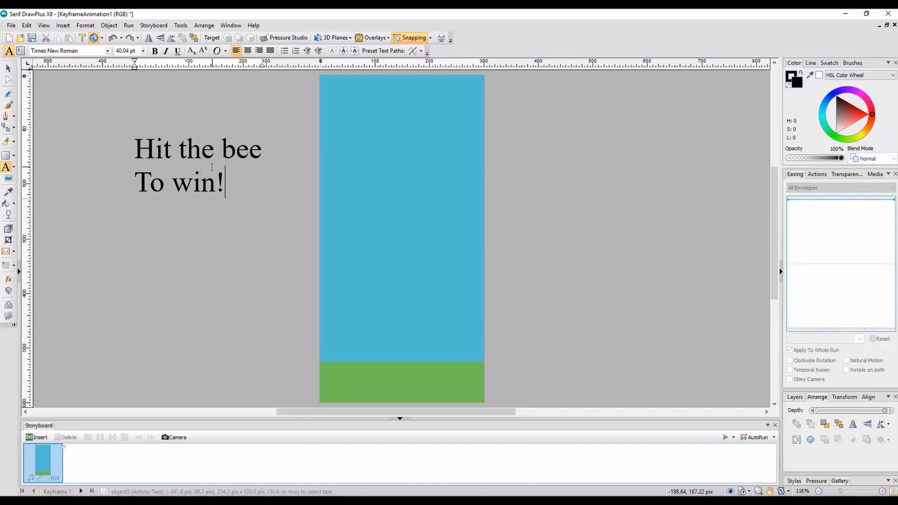
Centre-align the two-line text and set its font to HelveticaNeueLT Std Lt Cn.
left_click_drag(235, 185, 134, 149)
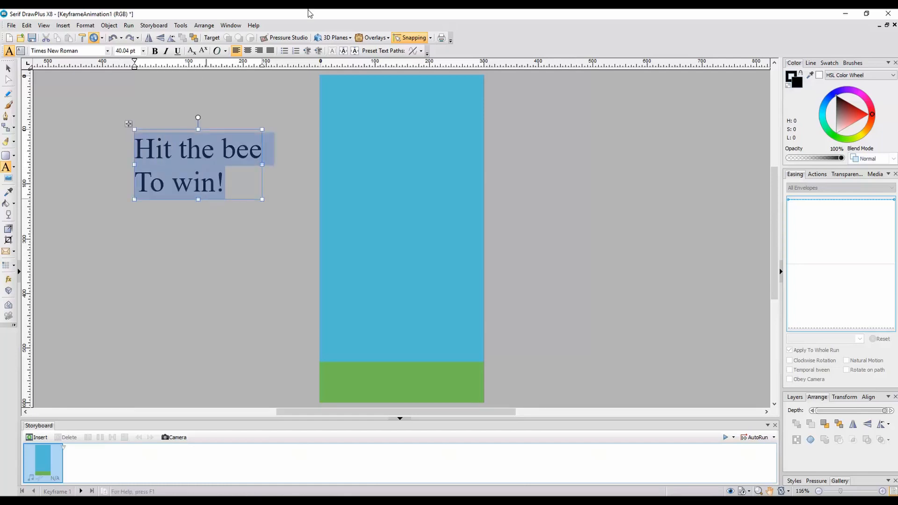
left_click(247, 51)
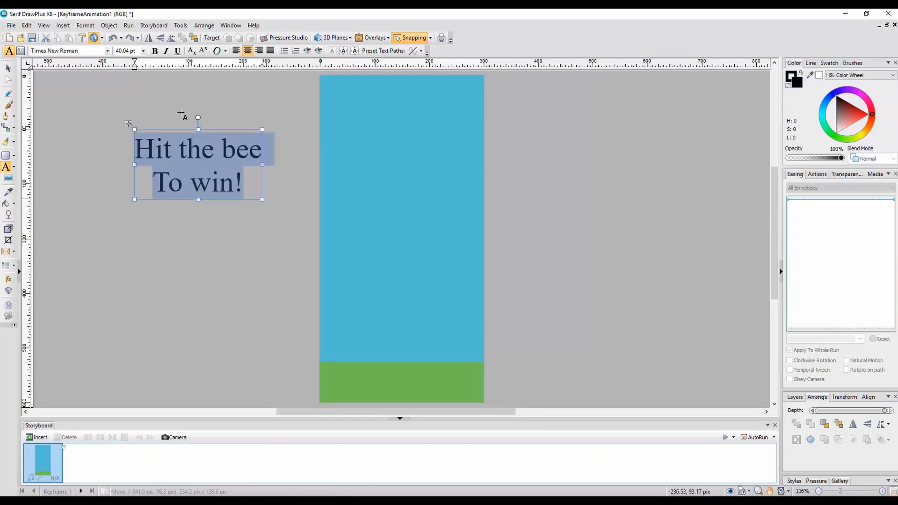
left_click(107, 50)
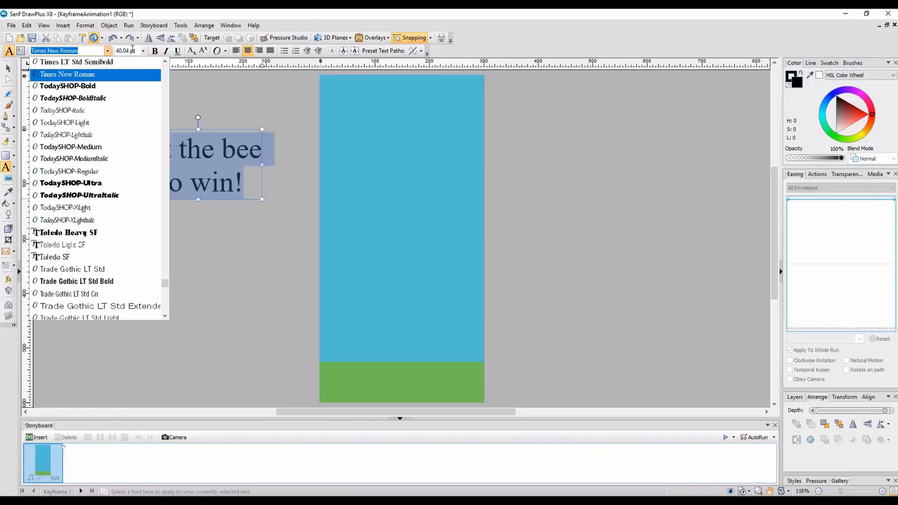
left_click_drag(165, 285, 166, 176)
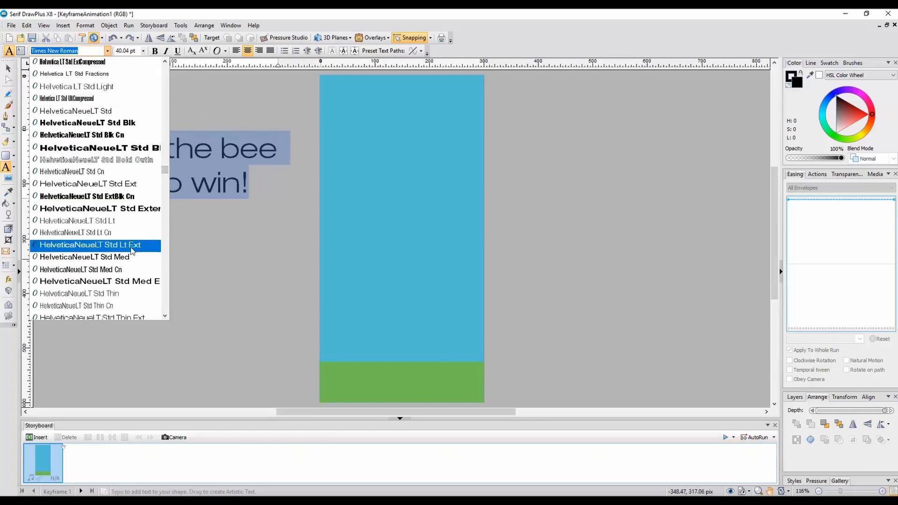
left_click(127, 233)
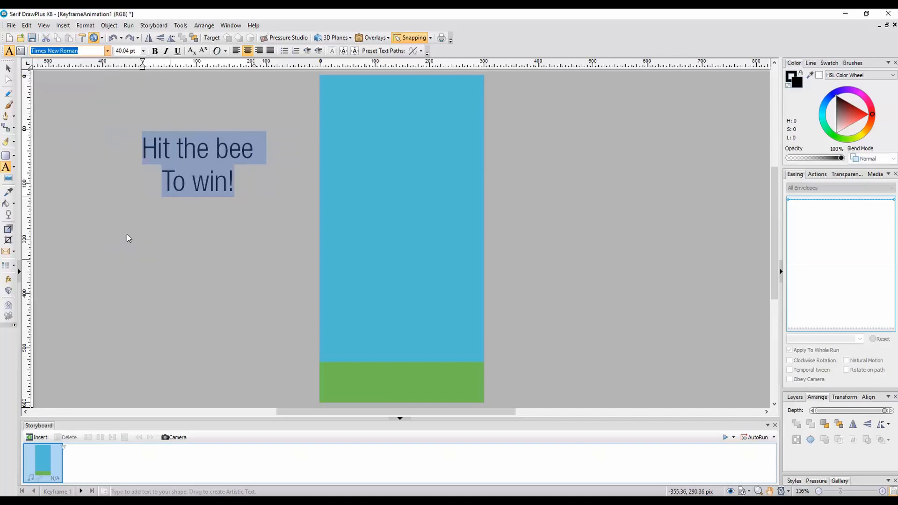
key("Escape")
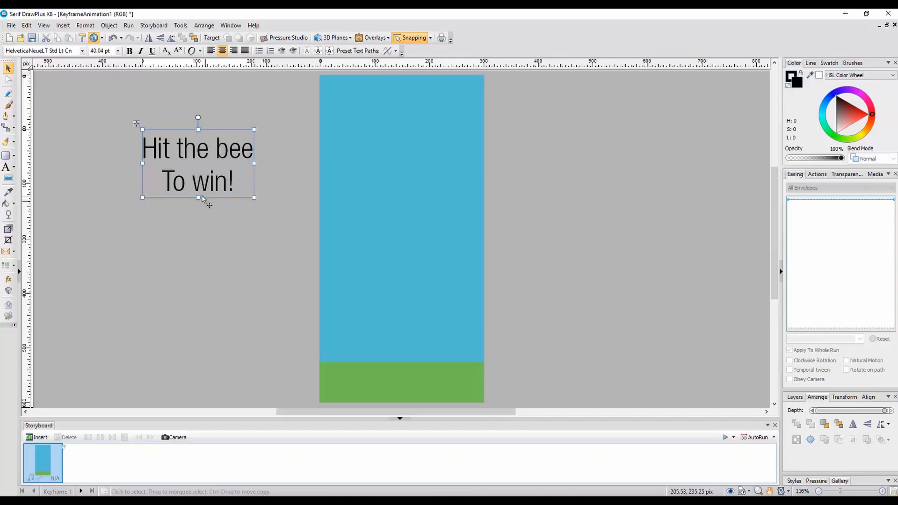
Insert one 1.0-second keyframe after the current one and move the headline text onto the upper middle of the page there.
left_click(38, 437)
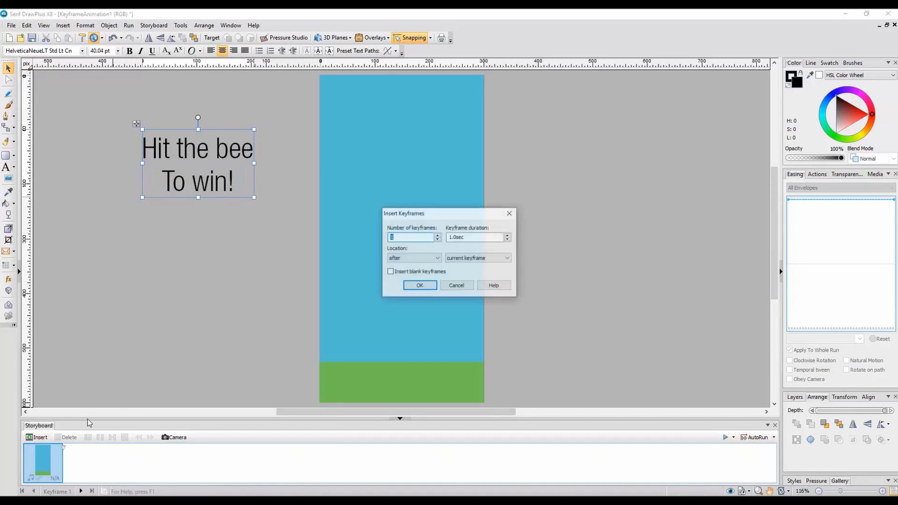
left_click(420, 286)
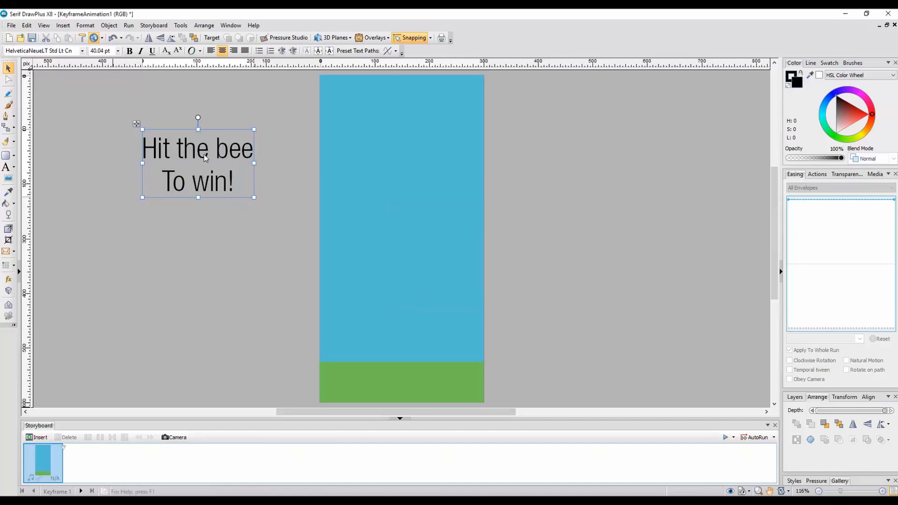
left_click_drag(204, 152, 407, 138)
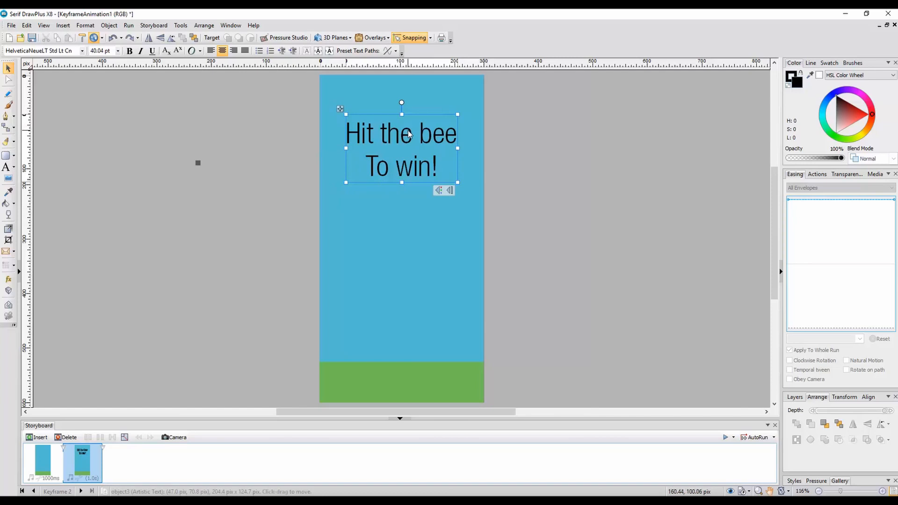
Colour the headline text white and insert another keyframe after the second one.
left_click_drag(842, 118, 830, 143)
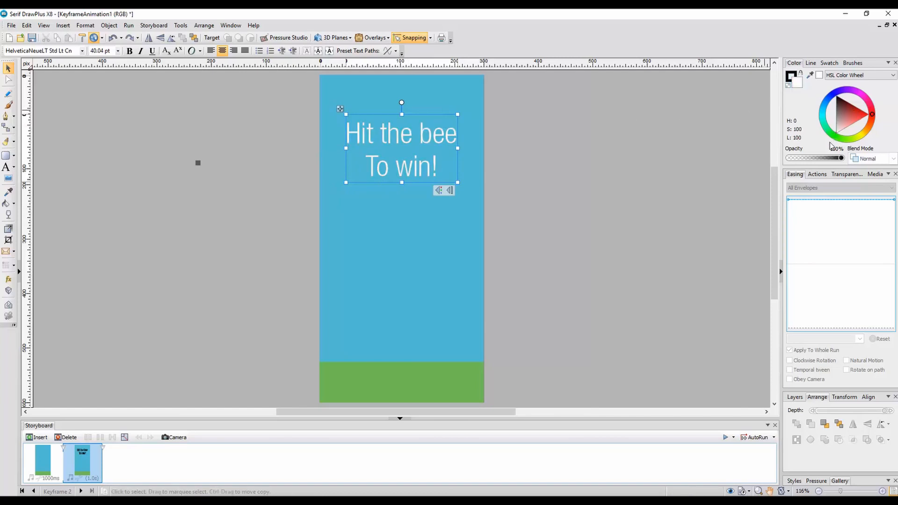
left_click(41, 439)
left_click(414, 286)
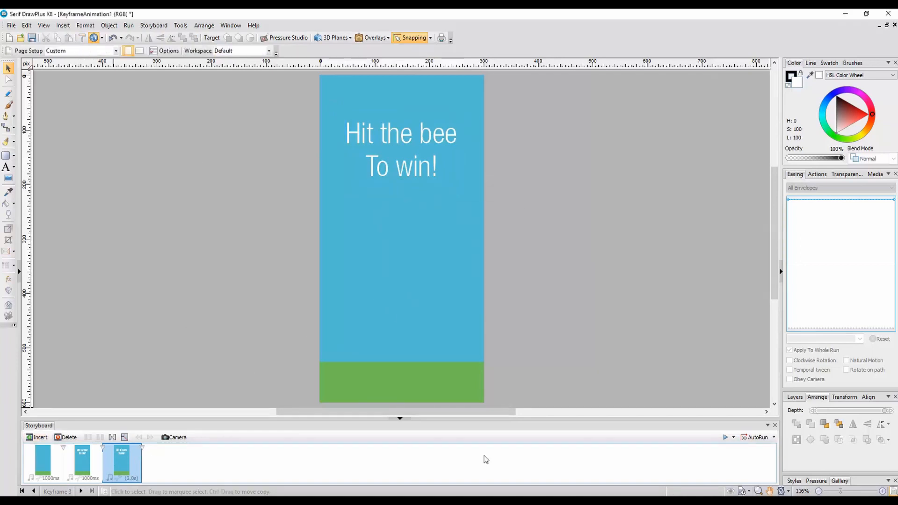
Preview how the headline animates across the three keyframes, and close the preview.
left_click(726, 438)
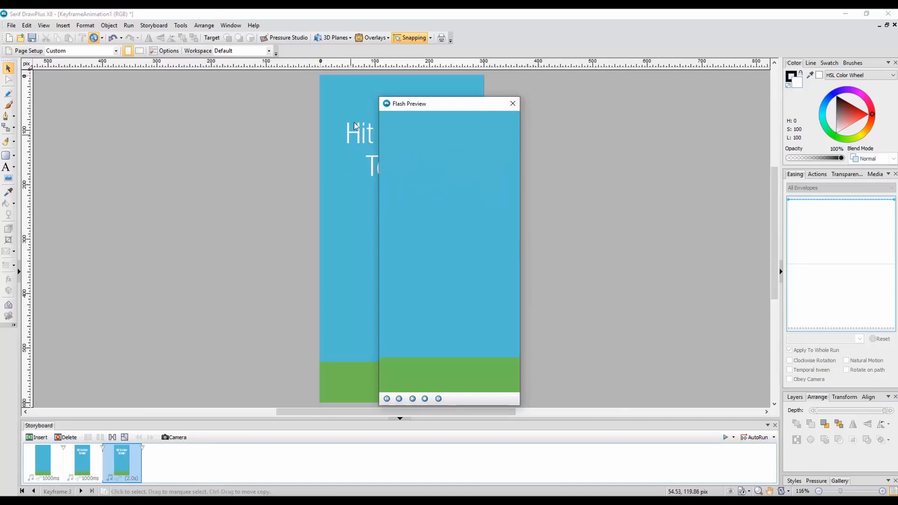
left_click(513, 104)
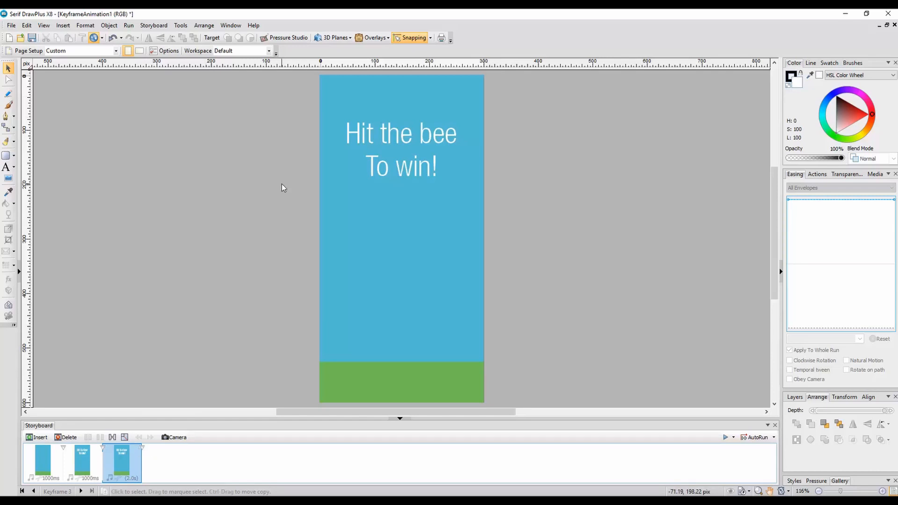
Draw a green rectangle centred below the headline in the third keyframe and add the text "Click Here" inside it.
left_click(6, 159)
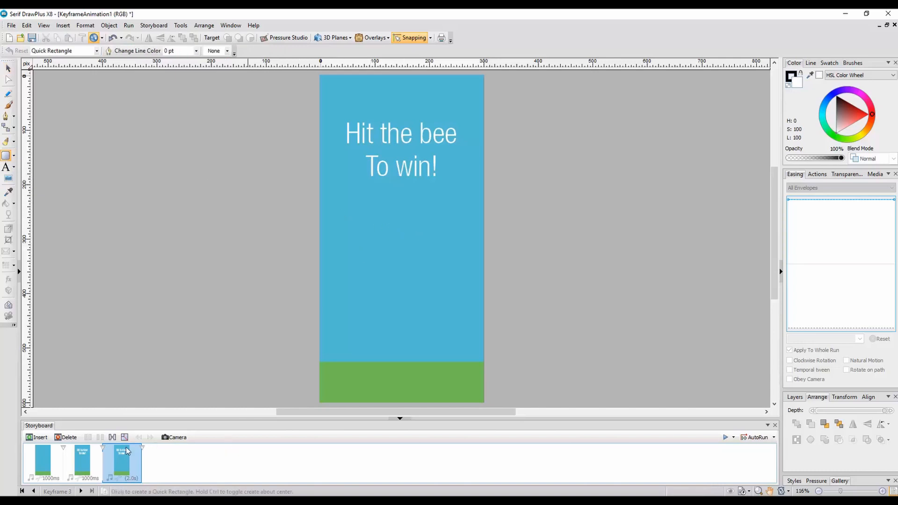
left_click_drag(369, 219, 436, 247)
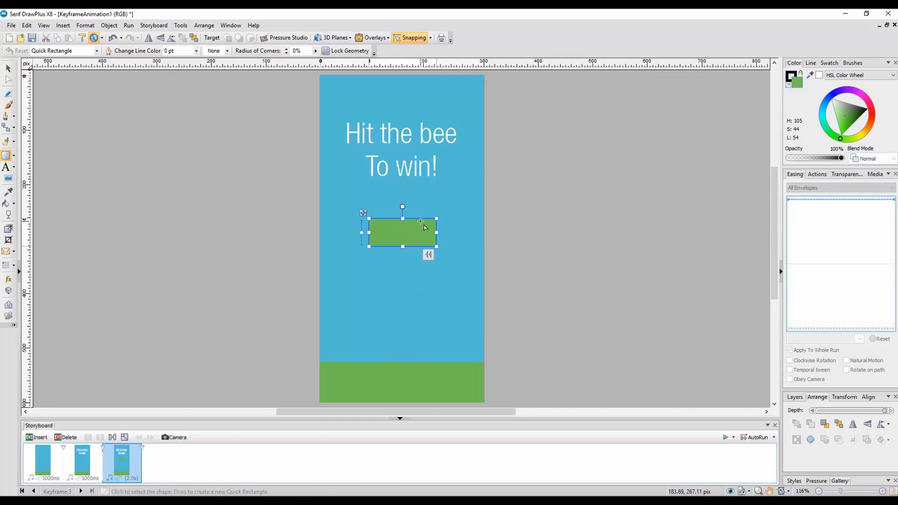
right_click(411, 233)
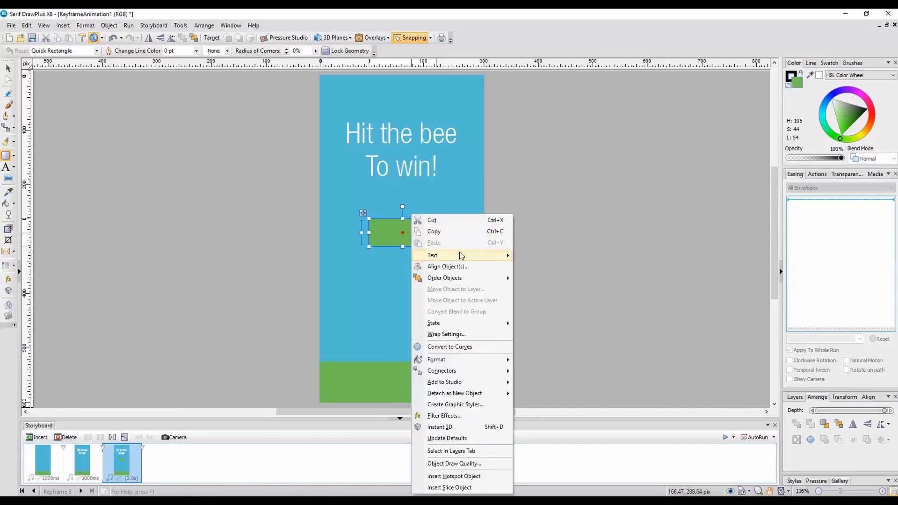
mouse_move(460, 255)
left_click(545, 257)
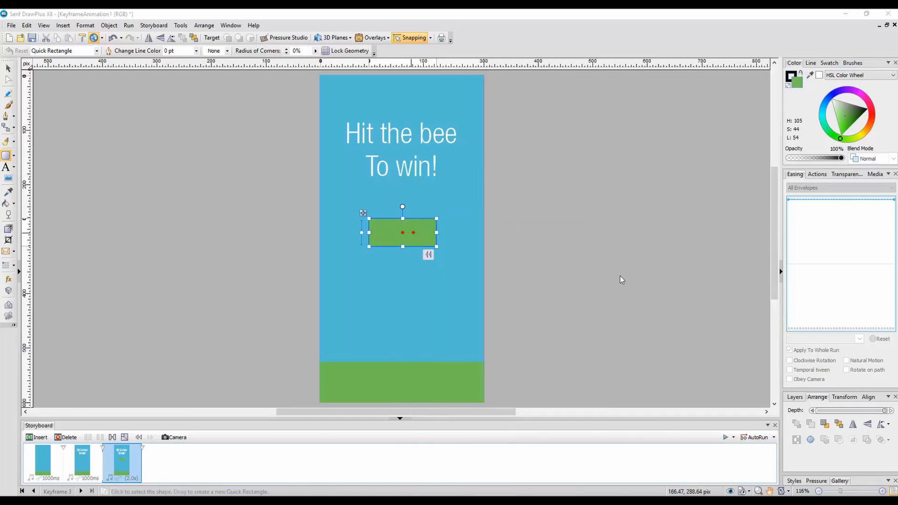
type("L")
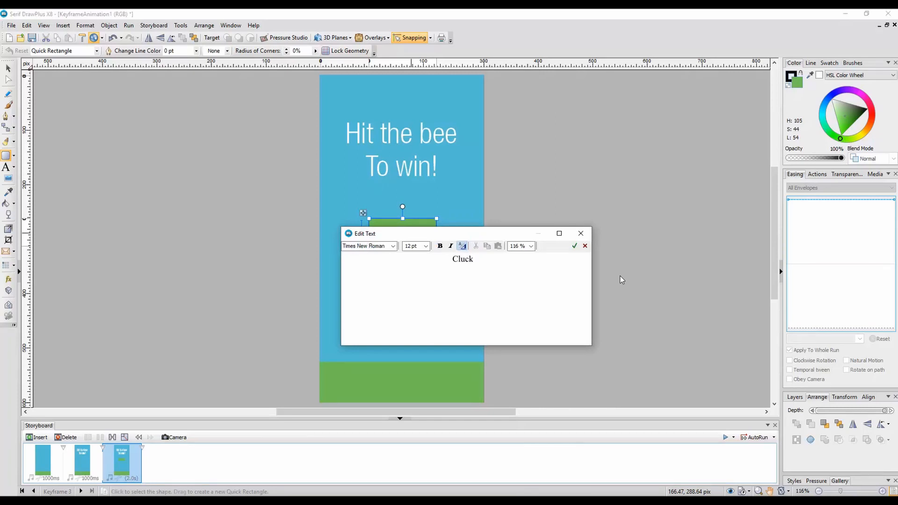
key("BackSpace")
type("ick Here")
Set the "Click Here" text to Toledo Light SF at 18 pt, apply the edit and deselect the button.
key("ctrl+a")
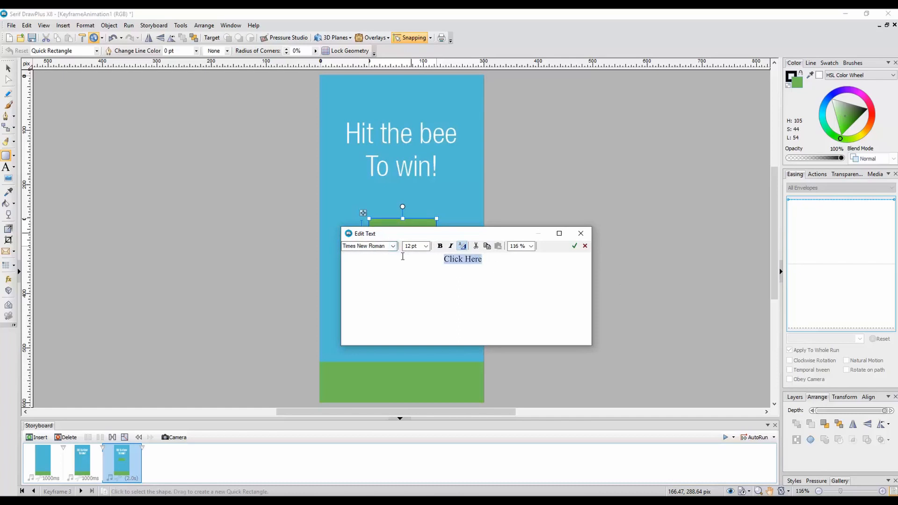
left_click(393, 246)
left_click(374, 341)
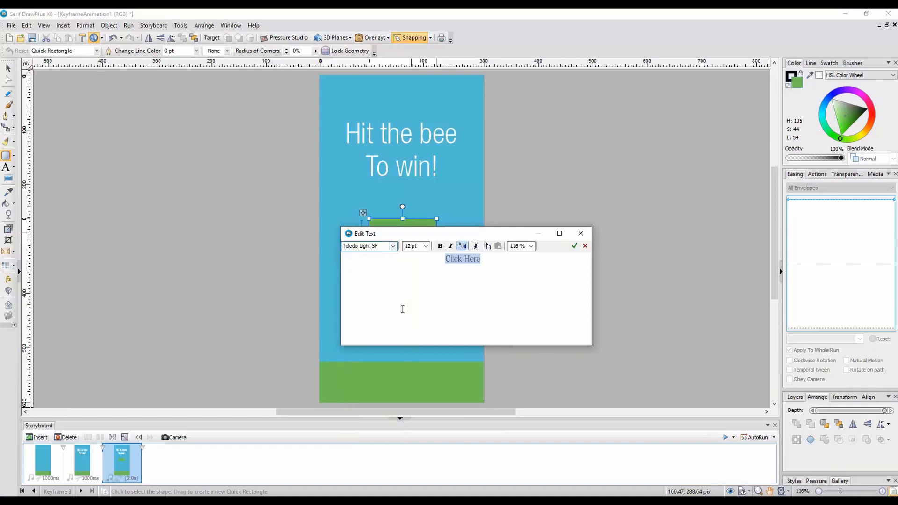
left_click(425, 246)
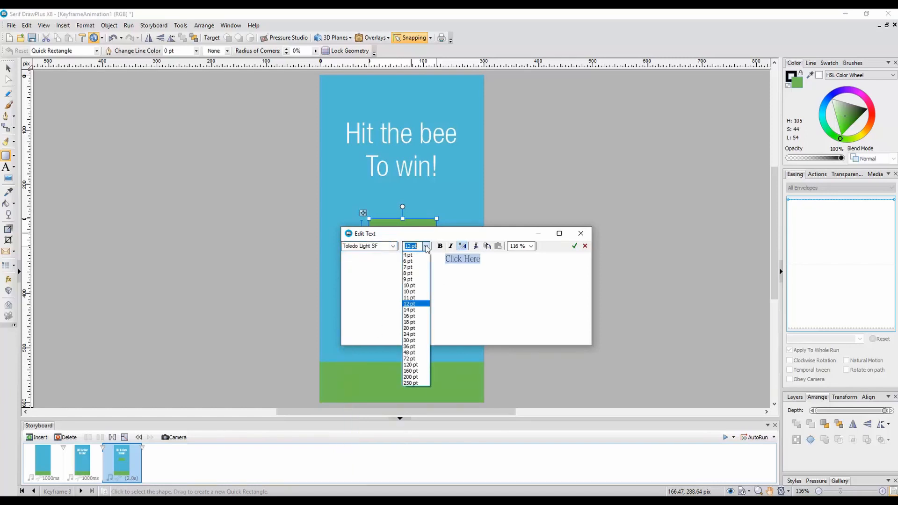
left_click(415, 323)
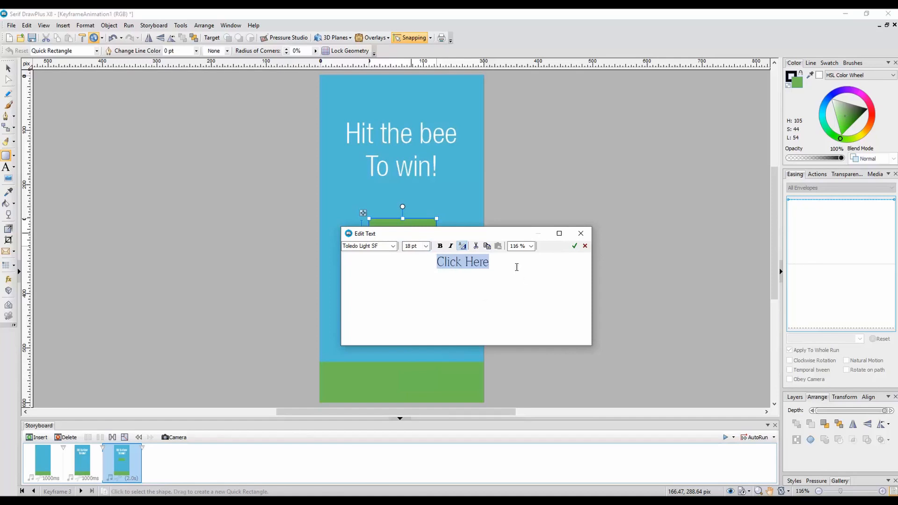
left_click(575, 247)
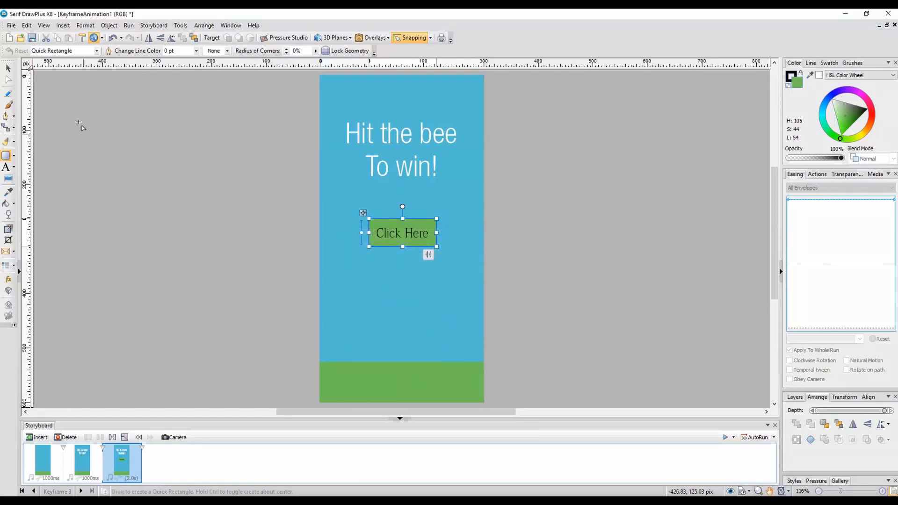
left_click(8, 68)
left_click(180, 173)
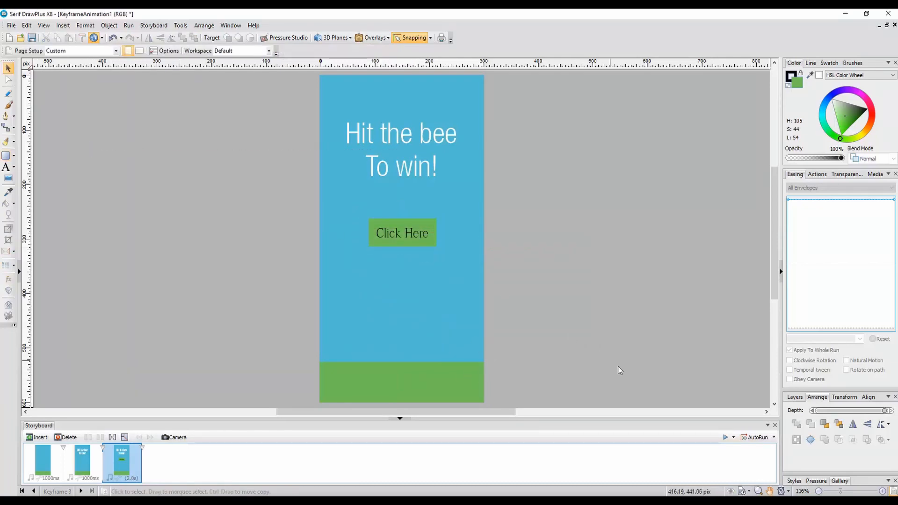
Make the marker at the end of the third keyframe stop the playhead, previewing the animation before and after the change.
left_click(725, 437)
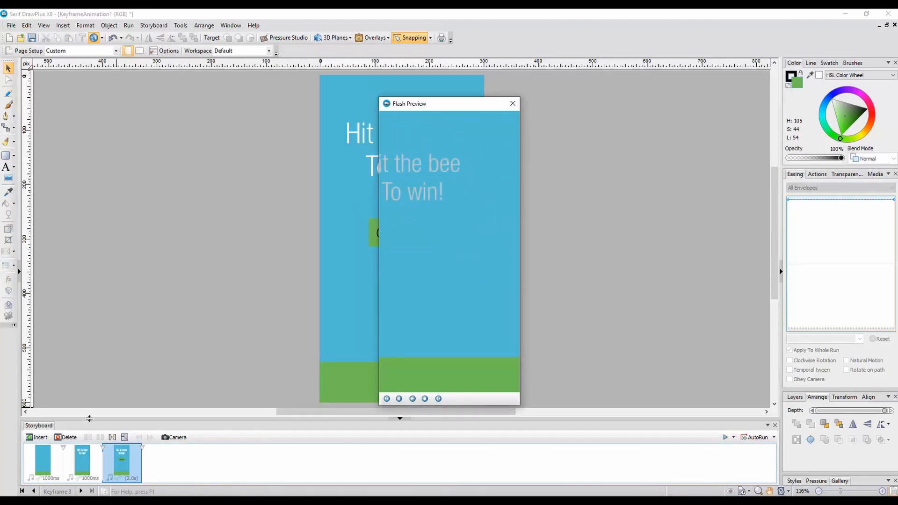
left_click(511, 105)
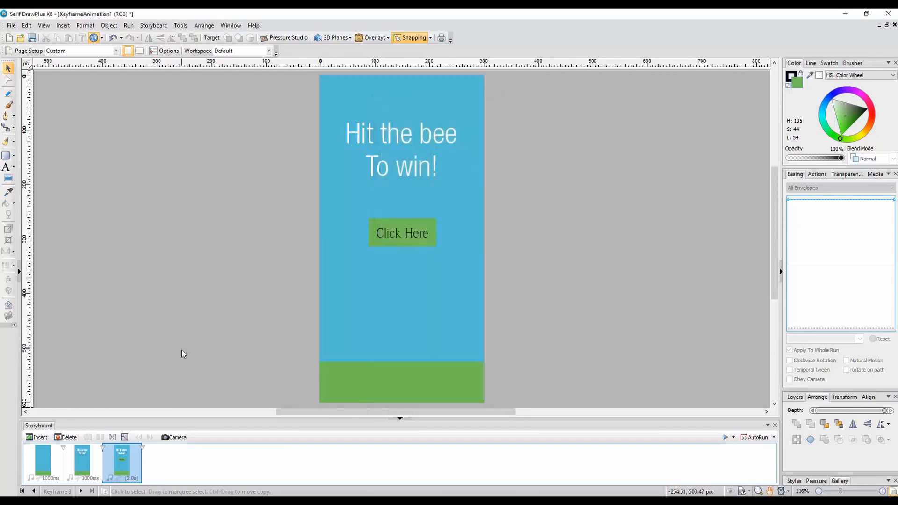
double_click(141, 448)
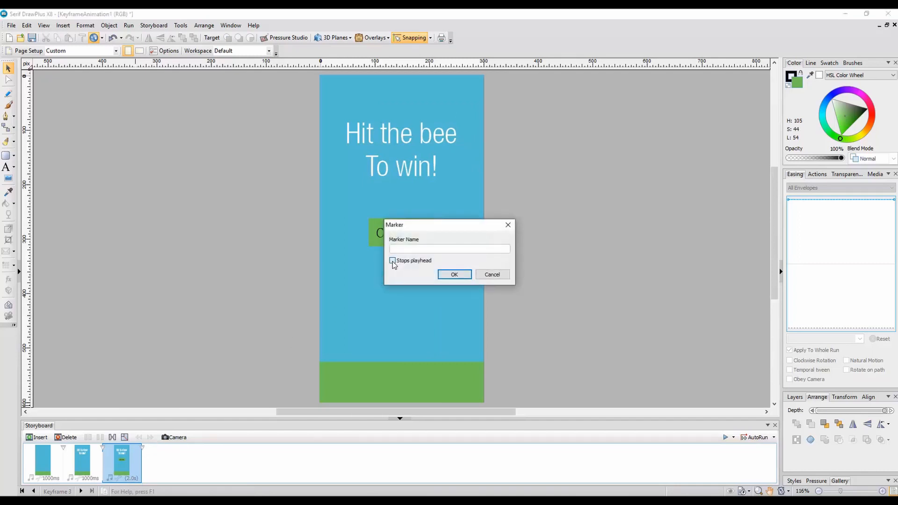
left_click(454, 275)
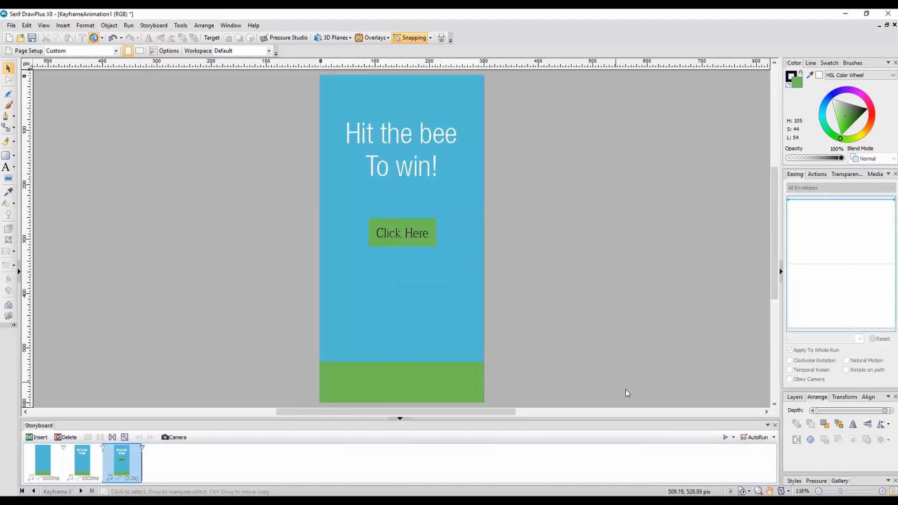
left_click(725, 437)
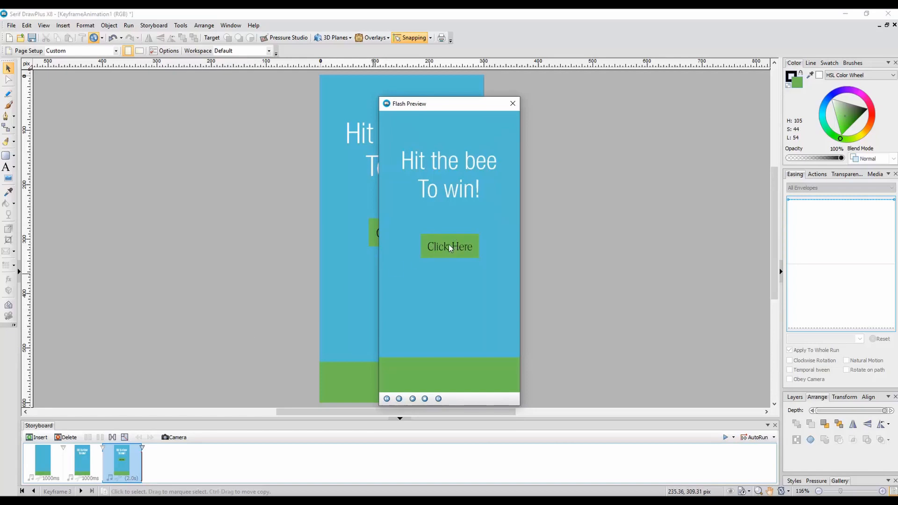
left_click(513, 104)
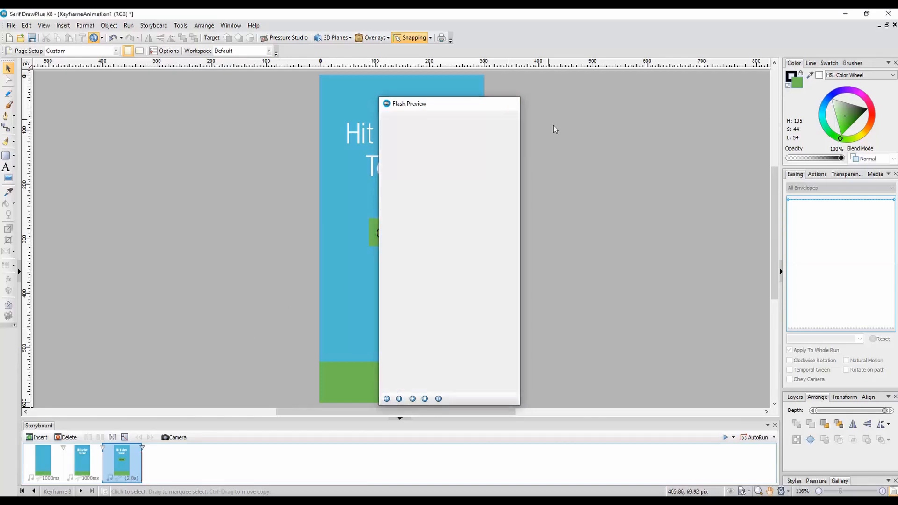
Insert one 1.0-second keyframe after the third one and delete the headline and the "Click Here" button from it.
left_click(39, 437)
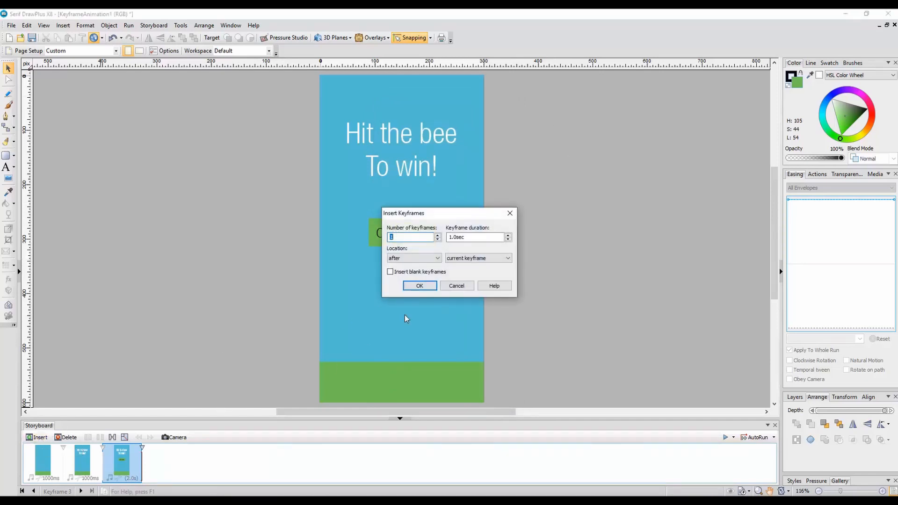
left_click(420, 286)
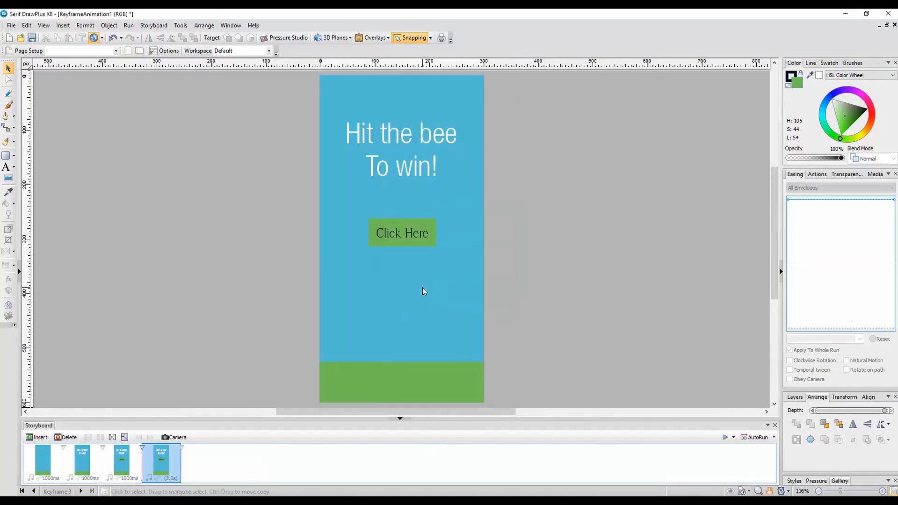
left_click(406, 136)
key("Delete")
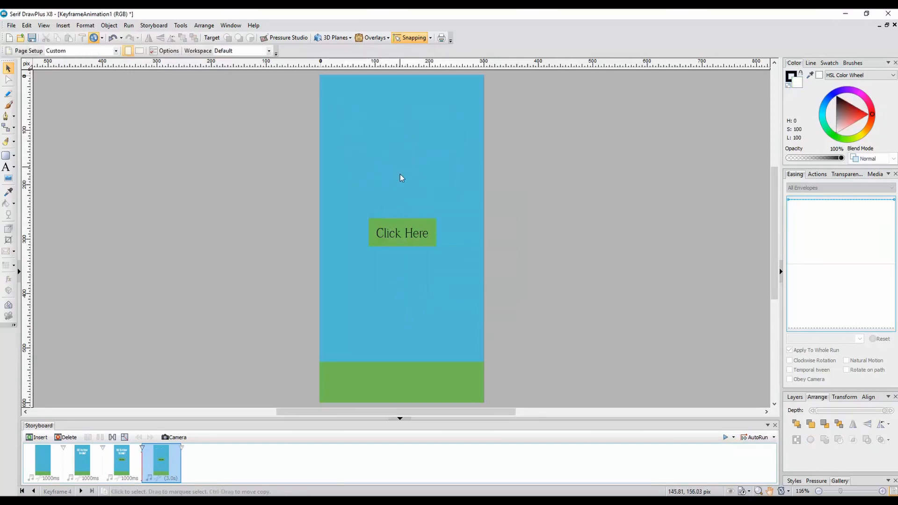
left_click(401, 234)
key("Delete")
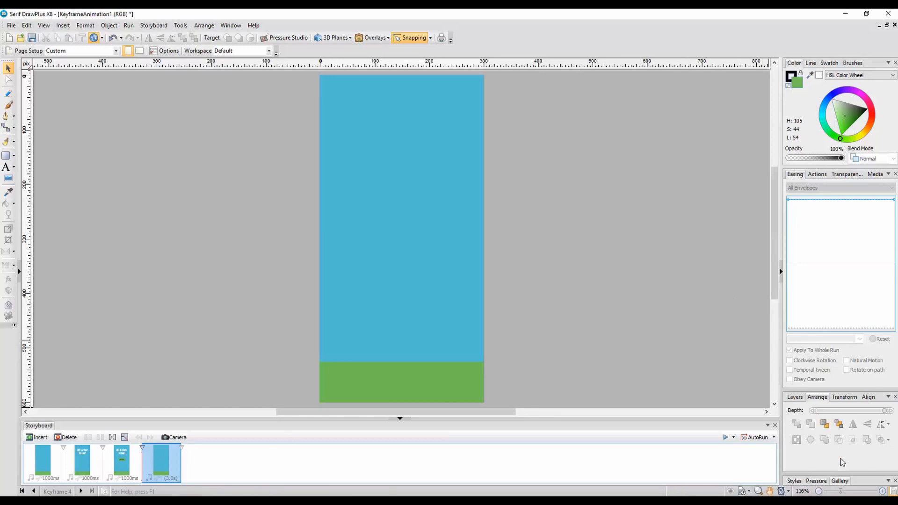
Add the Bumblebee from the Gallery's Animals category at about 151 x 140 pixels, outside the page beside its upper left part.
left_click(841, 481)
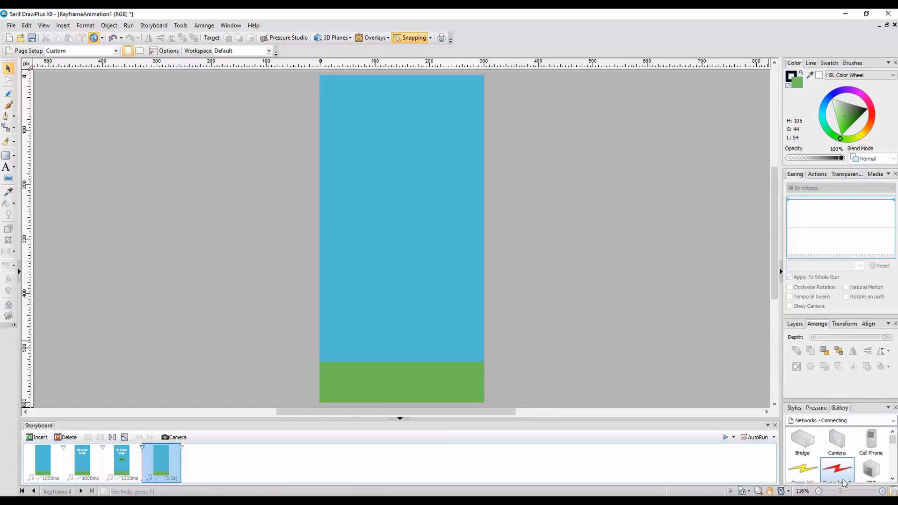
left_click(893, 423)
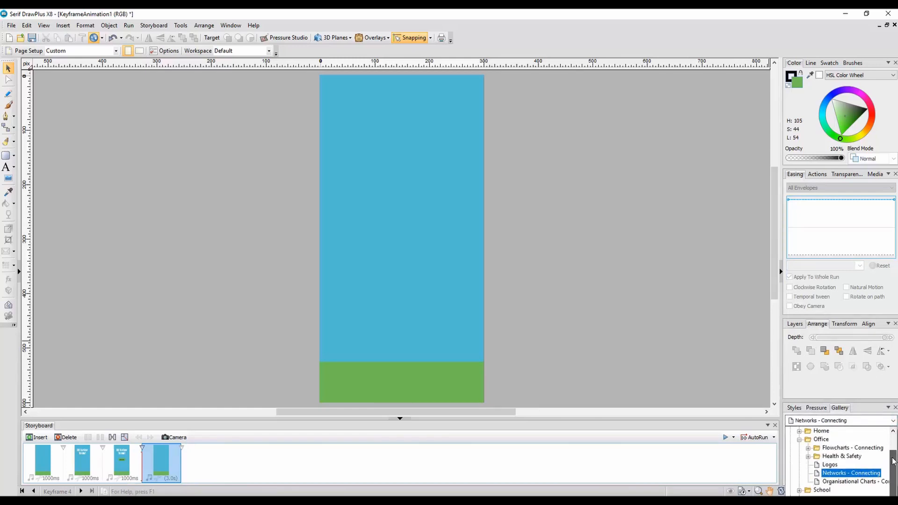
scroll(894, 440, "up", 3)
left_click(818, 448)
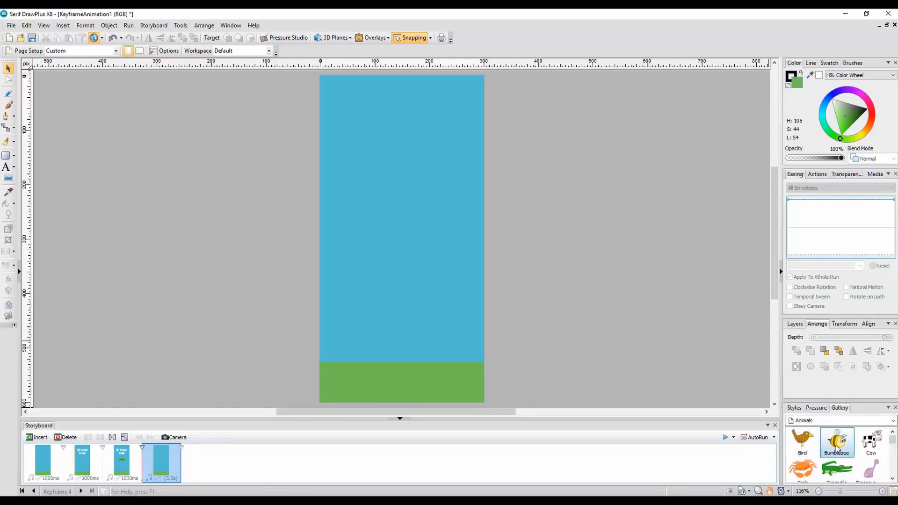
left_click_drag(837, 442, 190, 97)
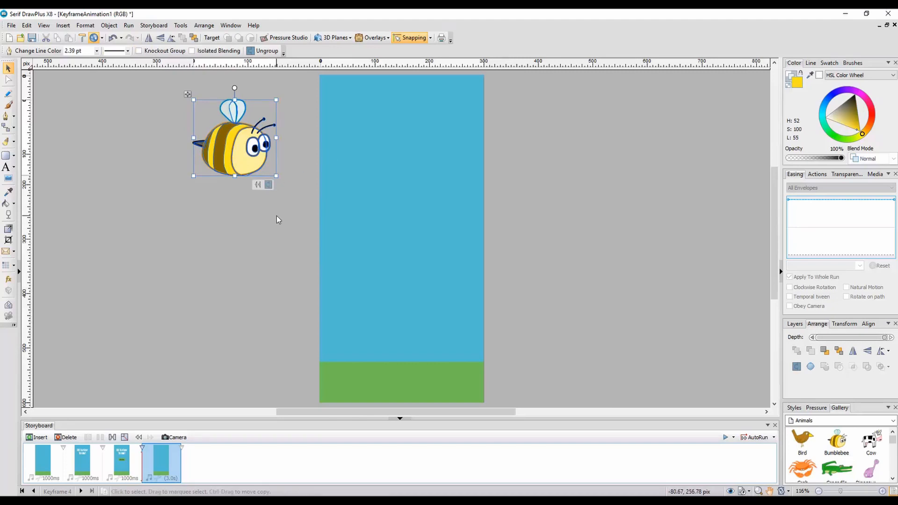
Insert two 1.0-second keyframes, moving the bee beyond the page's right edge in the first and back beyond the left edge in the second.
left_click(37, 438)
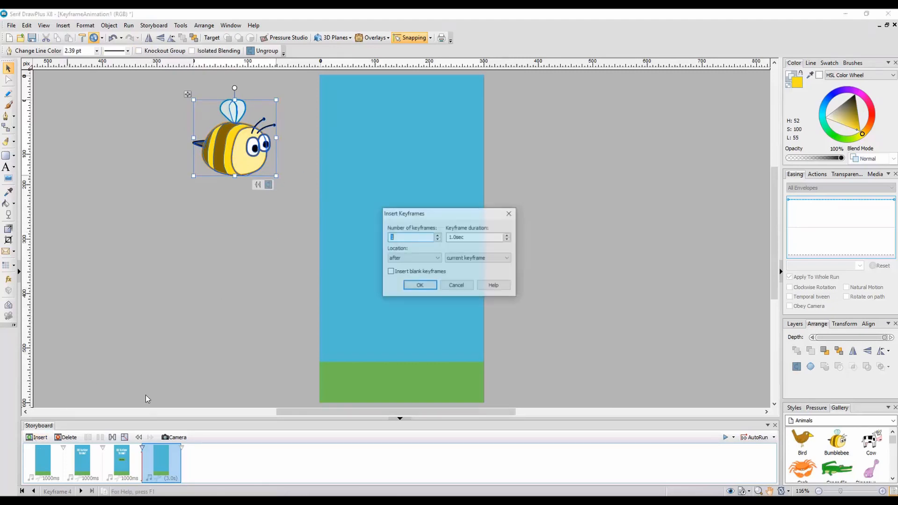
left_click(428, 284)
left_click_drag(242, 142, 585, 203)
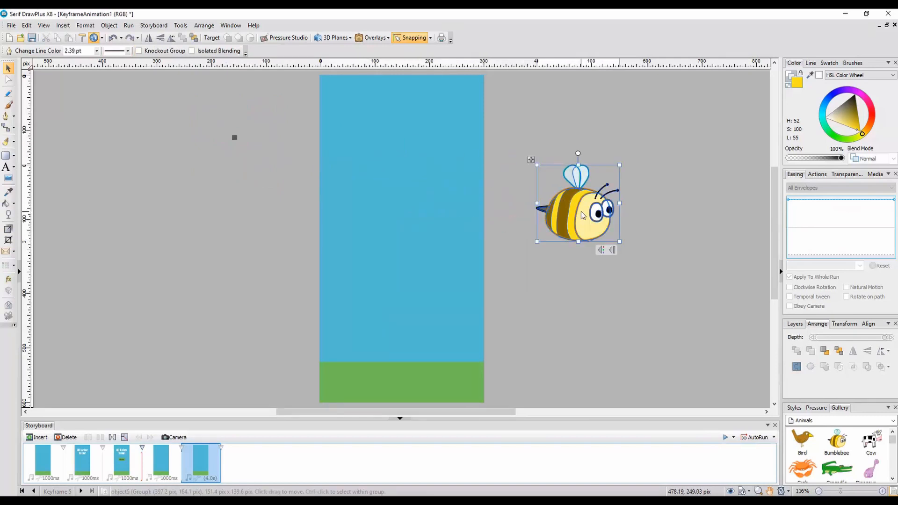
left_click(38, 437)
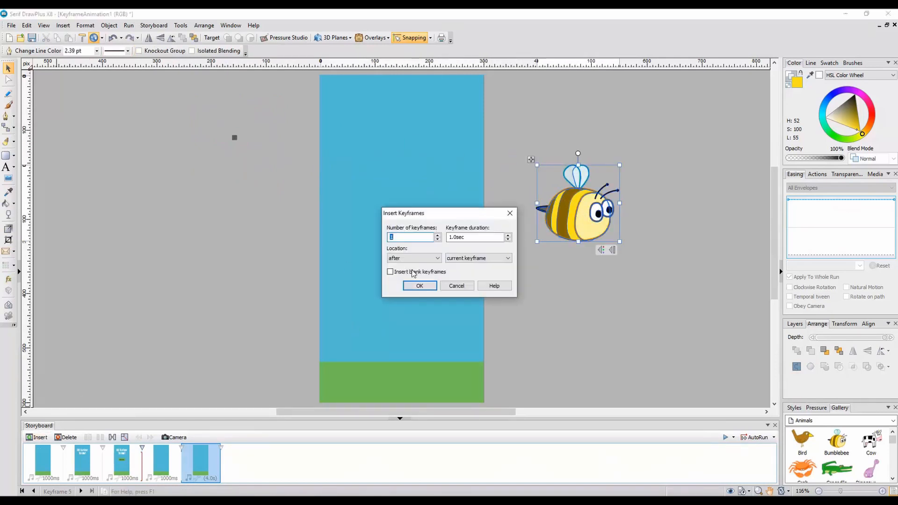
left_click(420, 285)
left_click_drag(579, 214, 229, 216)
Add keyframes 7 and 8, each 1.0 second, placing the bee lower beyond the page's right edge in 7 and beyond its left edge in 8.
left_click(37, 437)
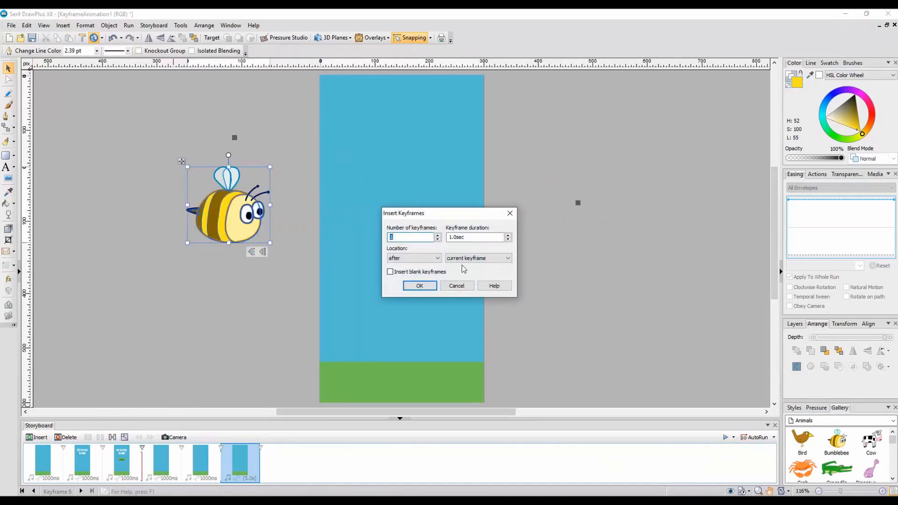
left_click(419, 286)
left_click_drag(223, 209, 561, 293)
left_click(37, 438)
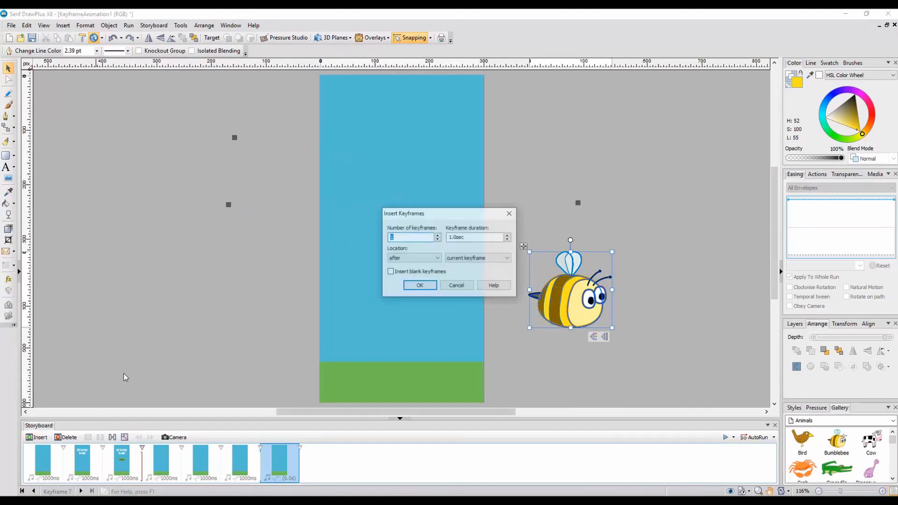
left_click(419, 286)
left_click_drag(570, 294, 223, 260)
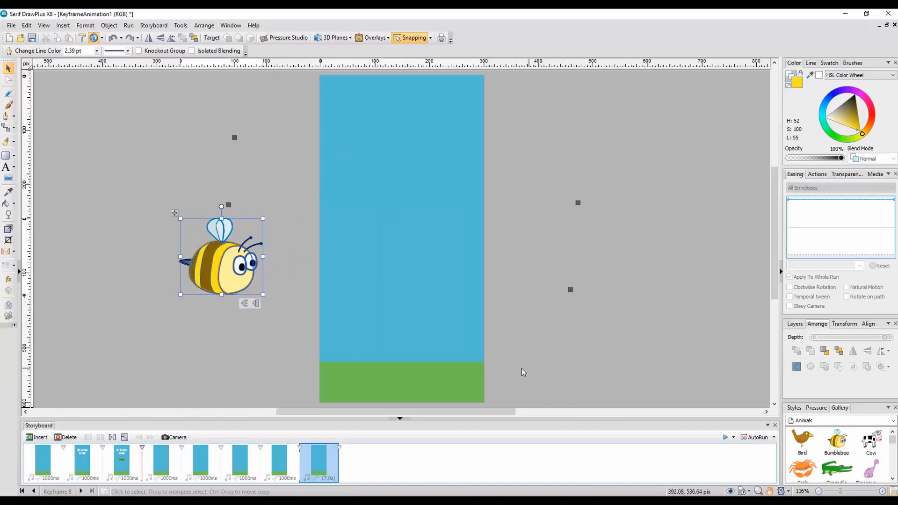
Insert one 1.0-second keyframe after keyframe 8 and delete the bee from it.
left_click(35, 437)
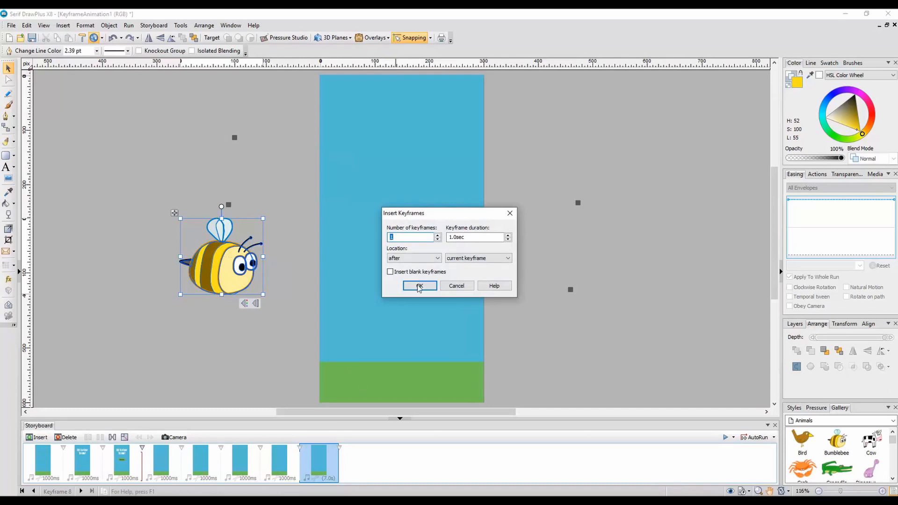
left_click(420, 286)
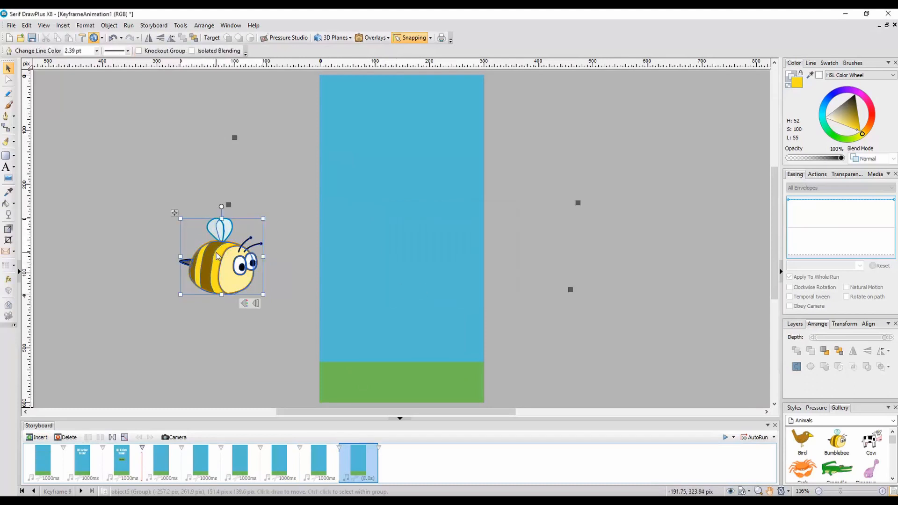
key("Delete")
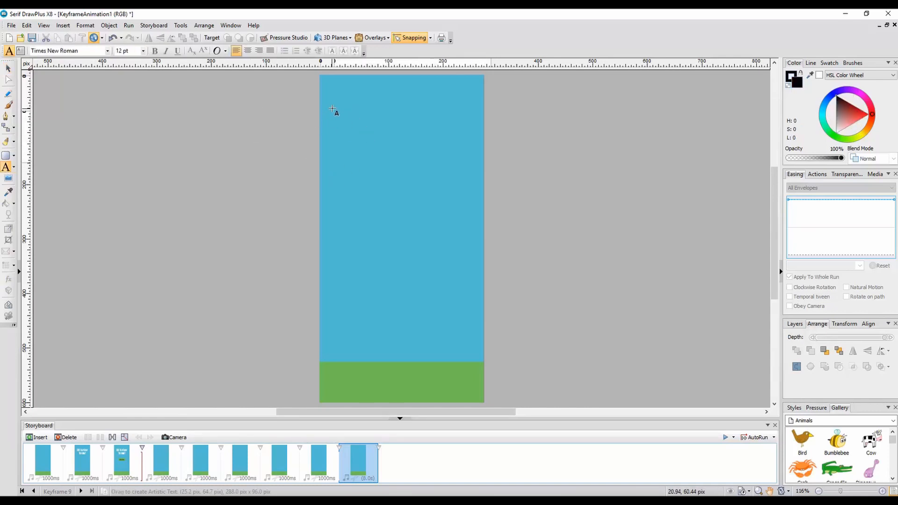
Add the artistic text "You Win" at about 35.5 pt in the upper part of keyframe 9, placed near the page's horizontal centre.
left_click_drag(332, 109, 365, 136)
type("Yo")
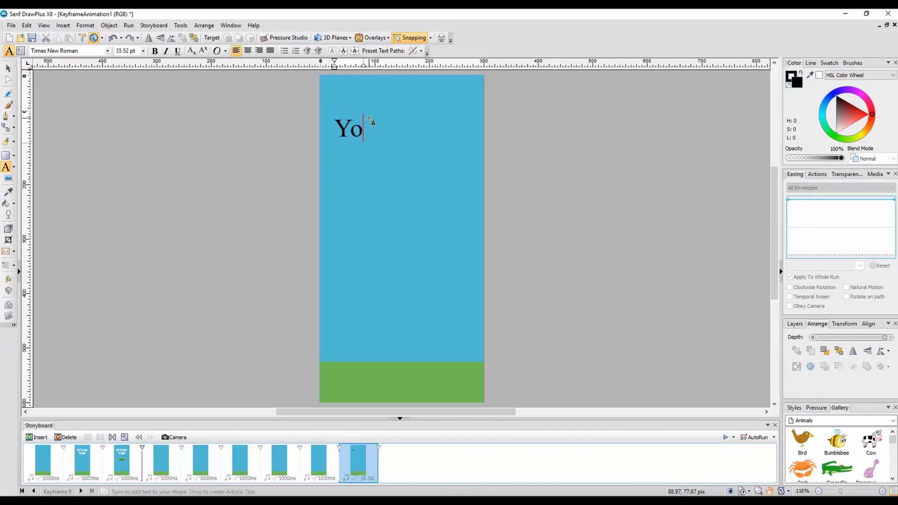
type("u Win")
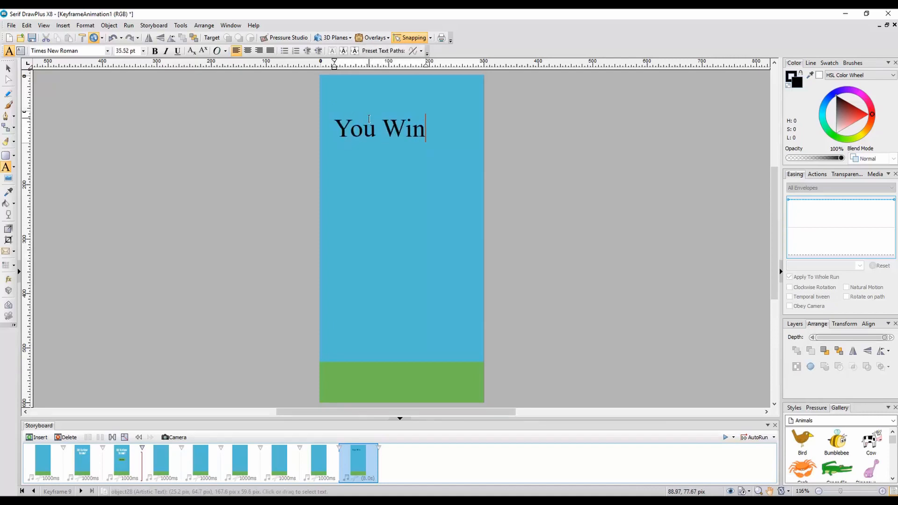
left_click(7, 69)
left_click_drag(401, 133, 423, 135)
Set the "You Win" text to the TodaySHOP-Ultra font and colour it white.
double_click(420, 130)
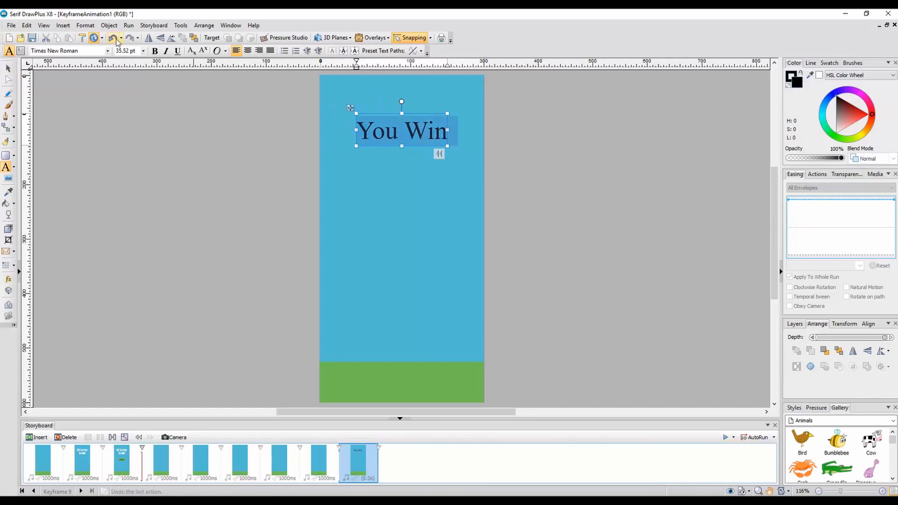
left_click(107, 50)
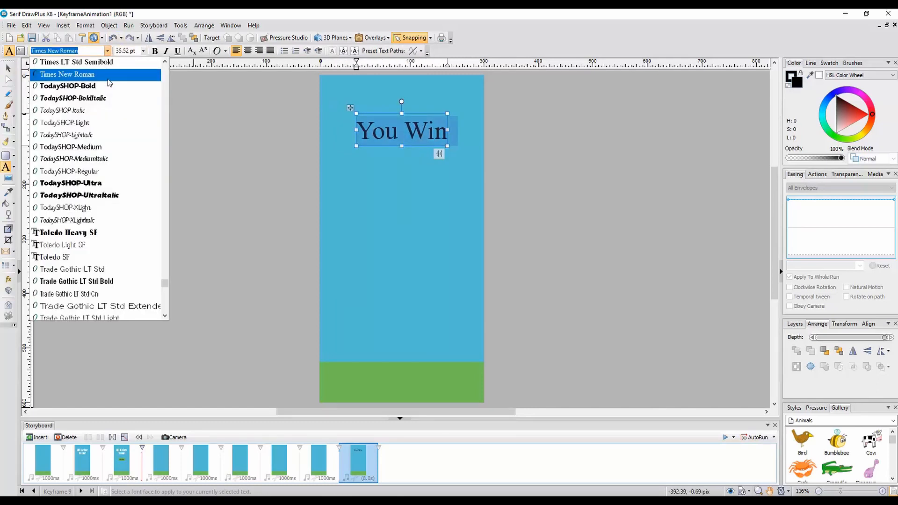
left_click(114, 183)
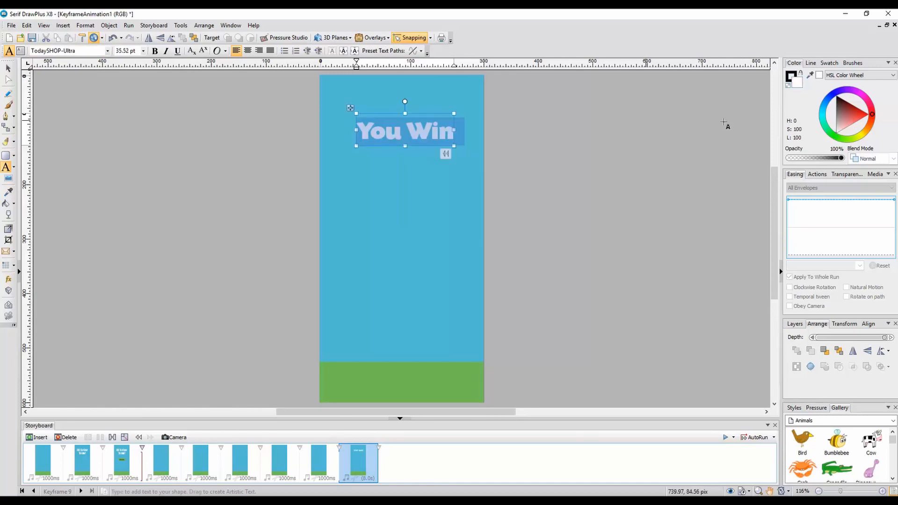
Shift the "You Win" text slightly to centre it and add a small Bumblebee from the Animals gallery directly above it.
left_click(8, 68)
left_click_drag(372, 130, 365, 135)
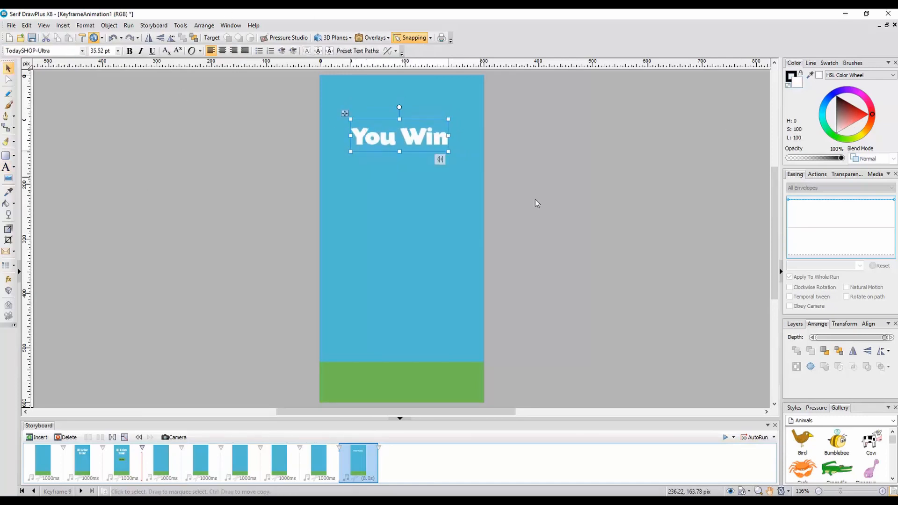
left_click_drag(837, 442, 398, 105)
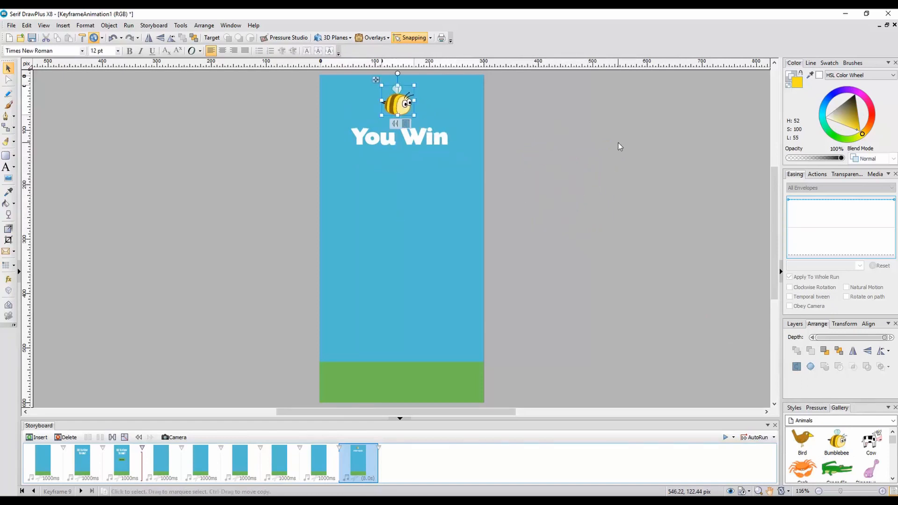
left_click(617, 144)
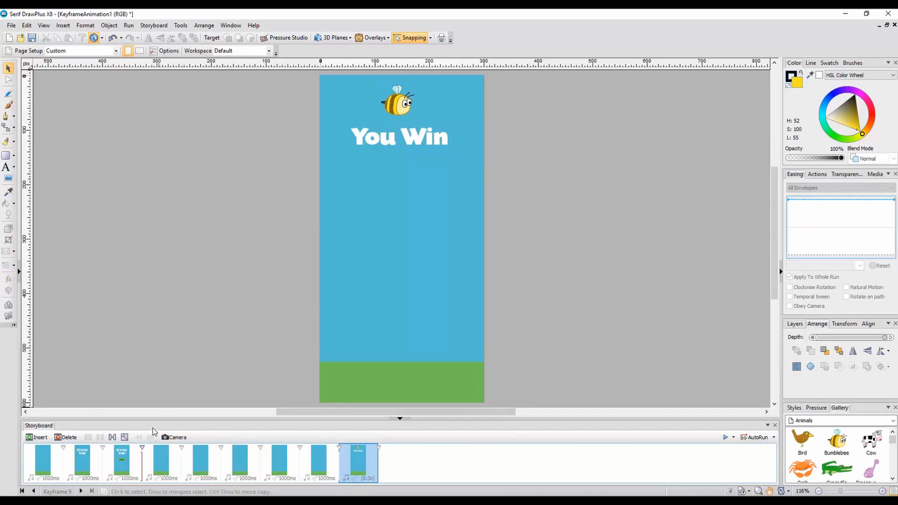
Review keyframes 3 to 9 one after another, and preview the animation to check where playback stops.
left_click(124, 459)
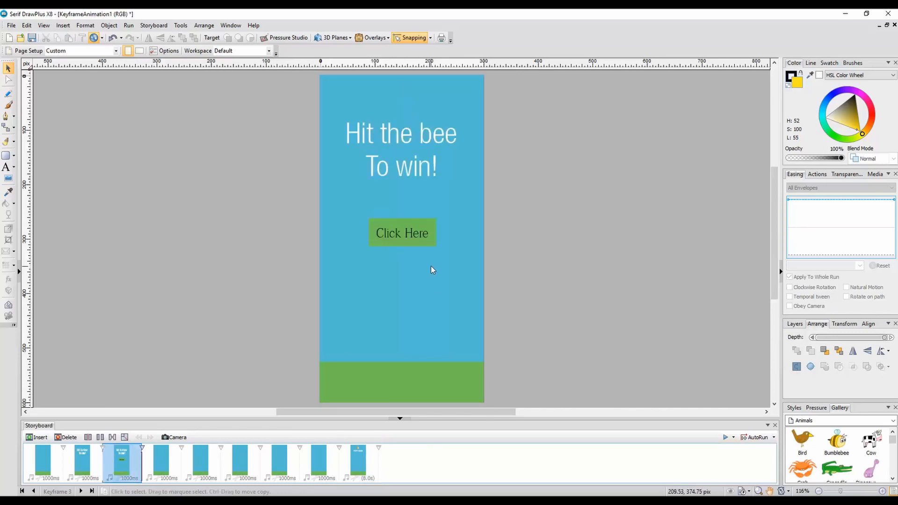
left_click(167, 457)
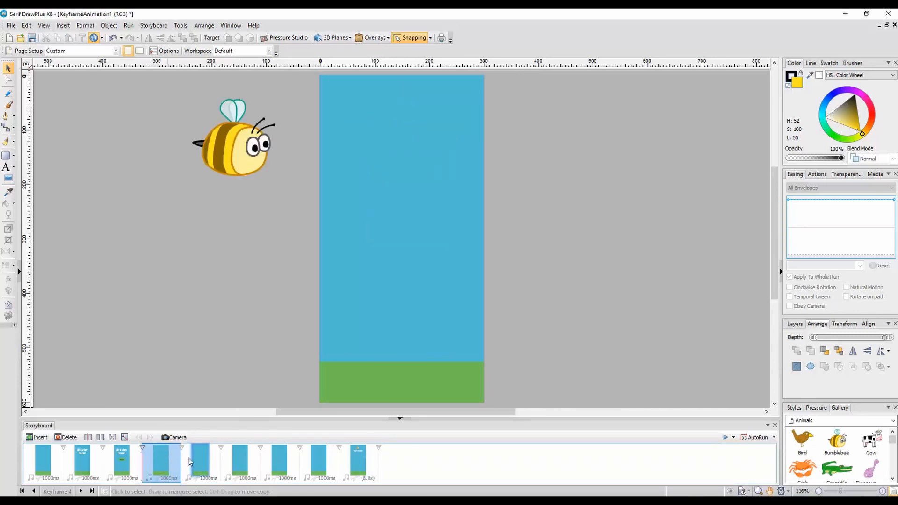
left_click(204, 458)
left_click(240, 461)
left_click(283, 462)
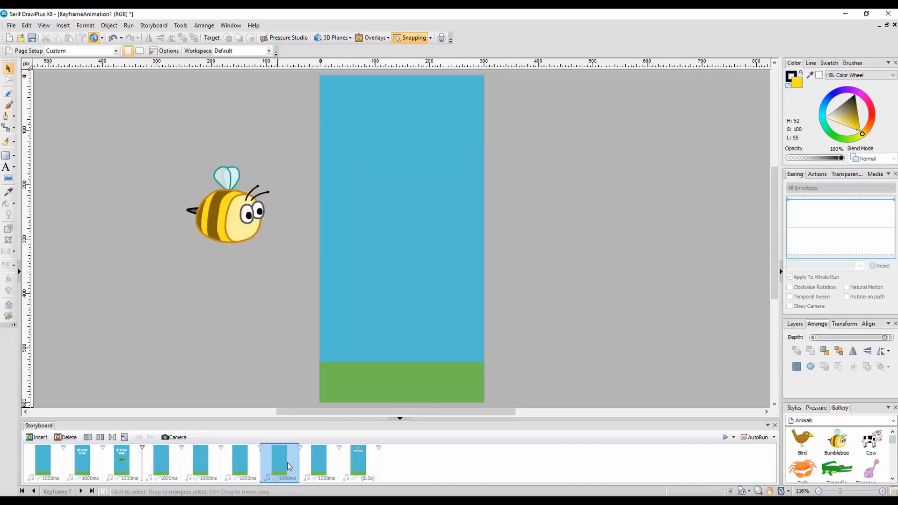
left_click(320, 468)
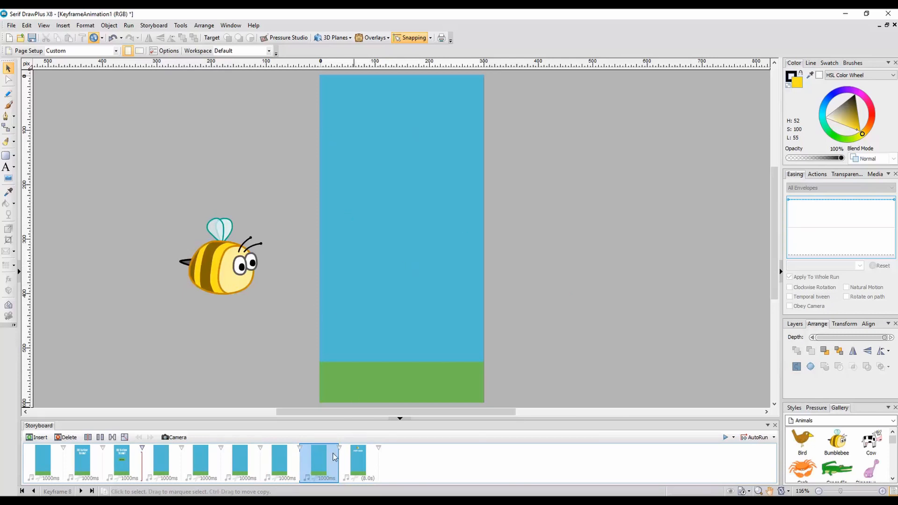
left_click(364, 454)
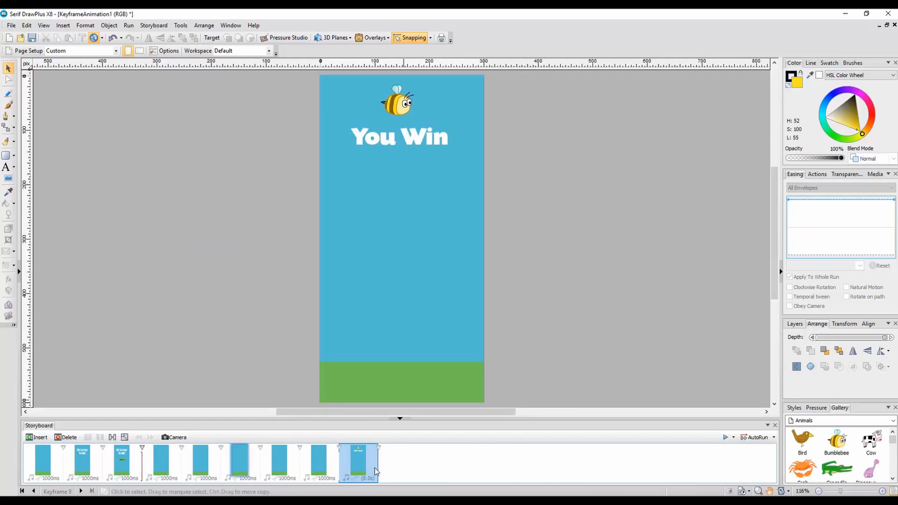
left_click(725, 438)
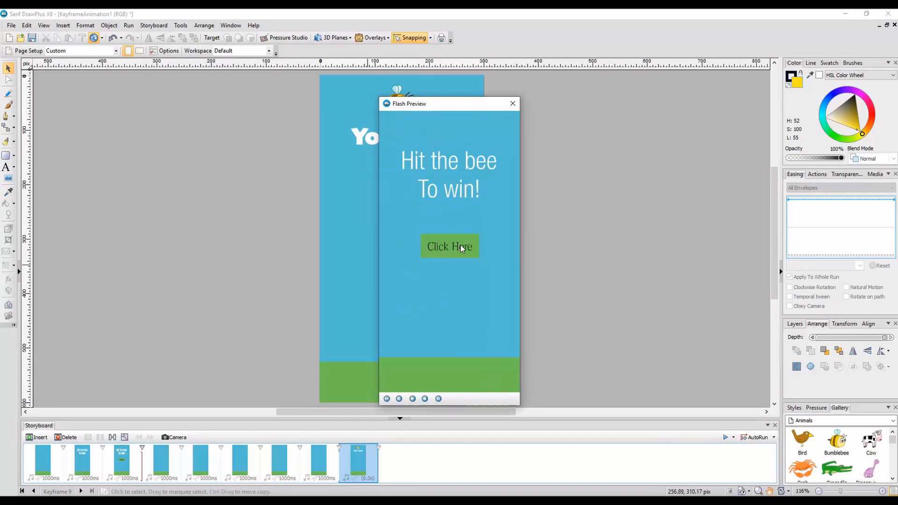
left_click(513, 103)
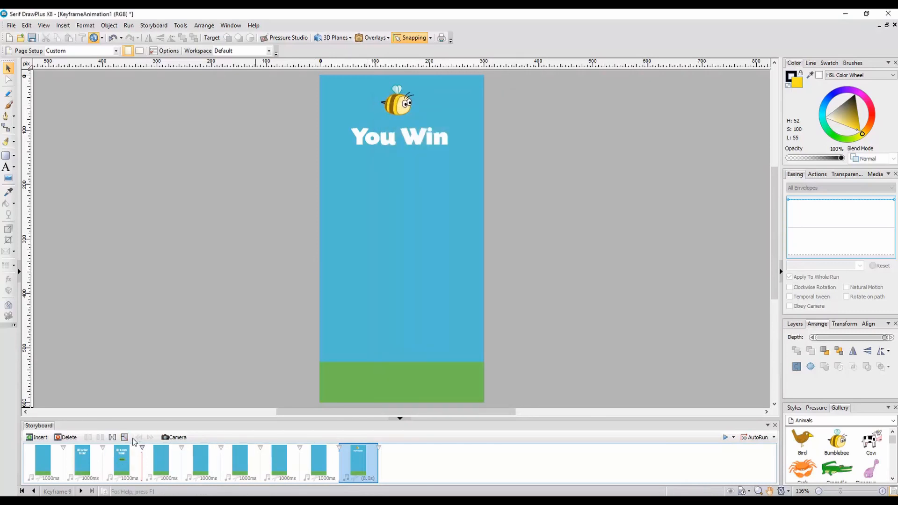
Apply the "Play movie" timeline action to the Mouse Press event of the green "Click Here" rectangle in keyframe 3.
left_click(132, 462)
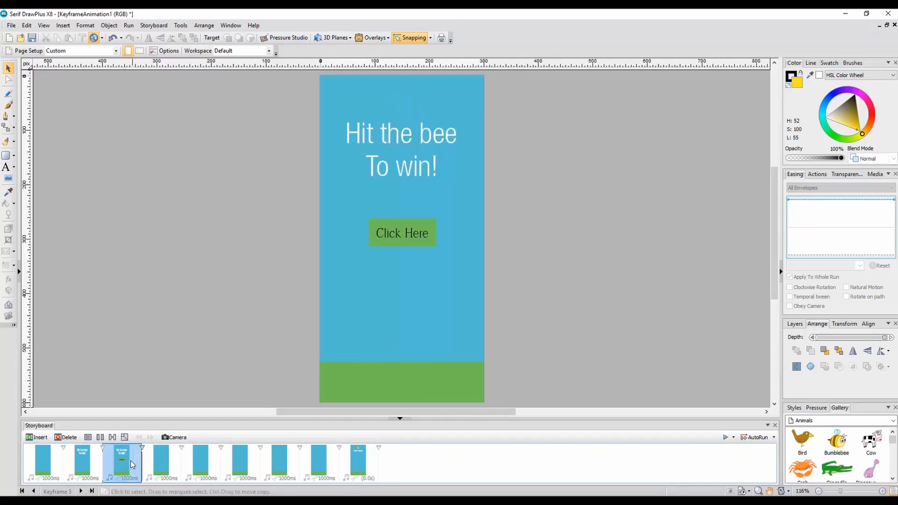
left_click(400, 242)
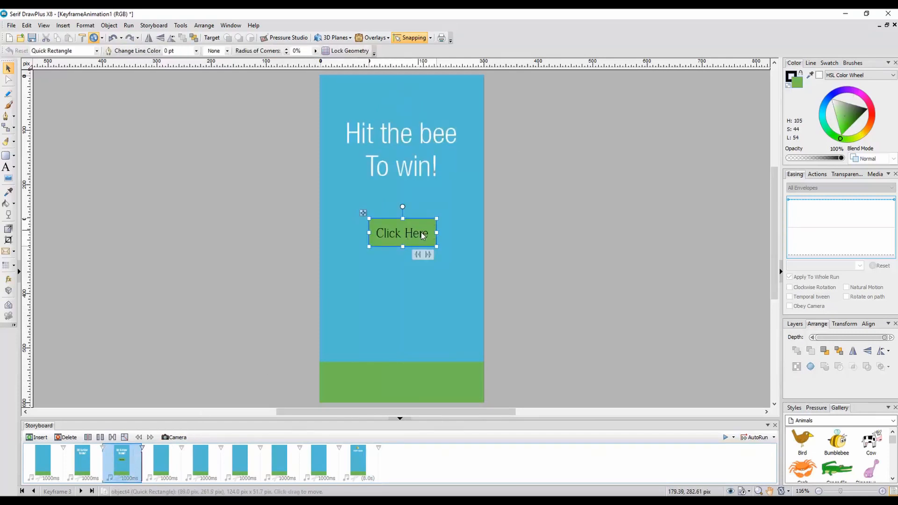
left_click(818, 175)
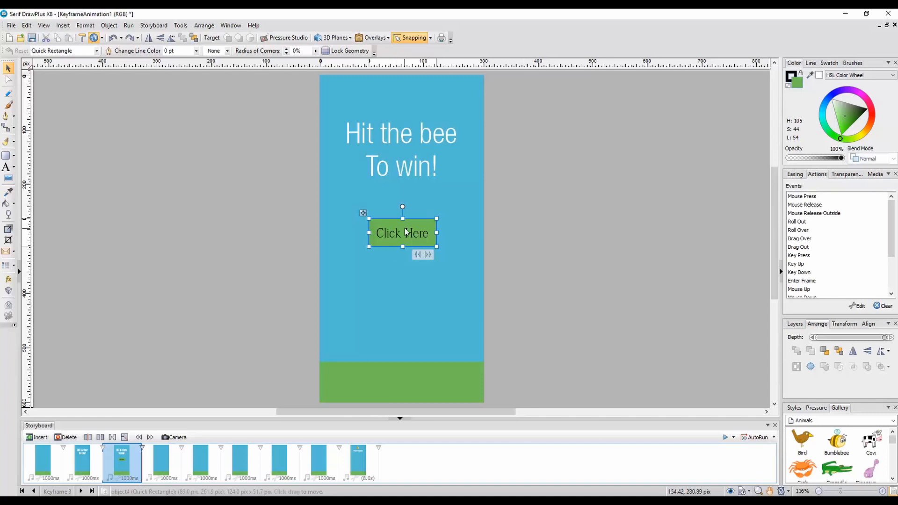
left_click(803, 197)
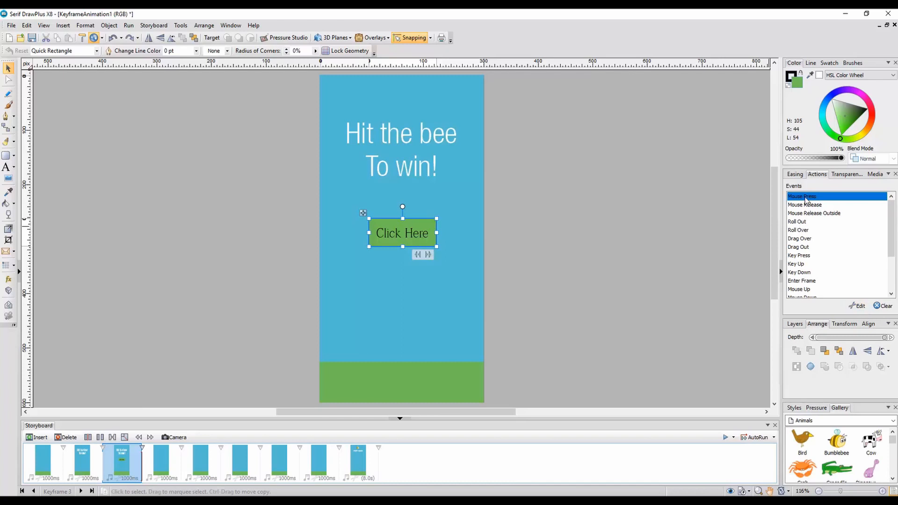
double_click(805, 197)
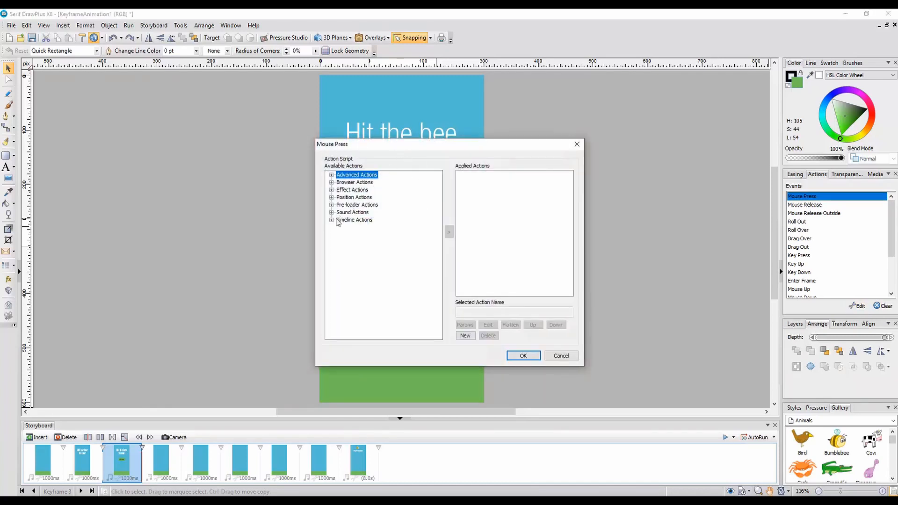
left_click(332, 220)
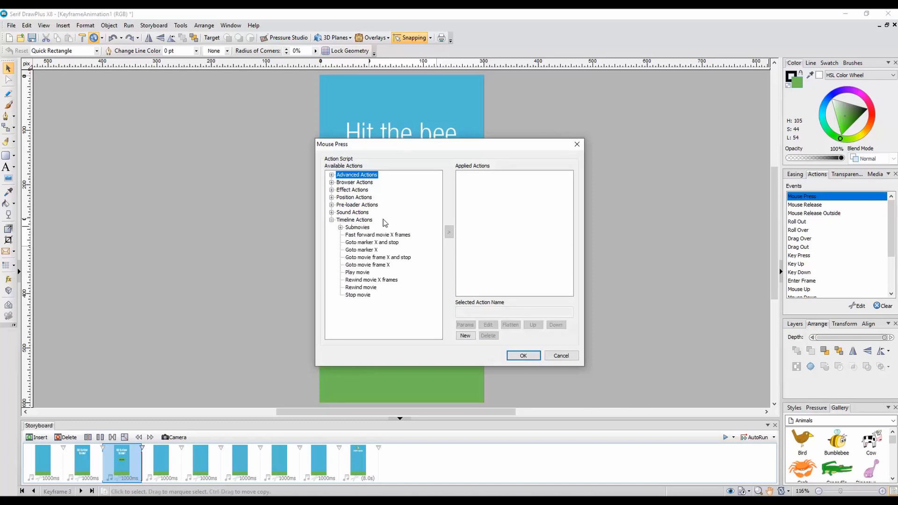
left_click(358, 272)
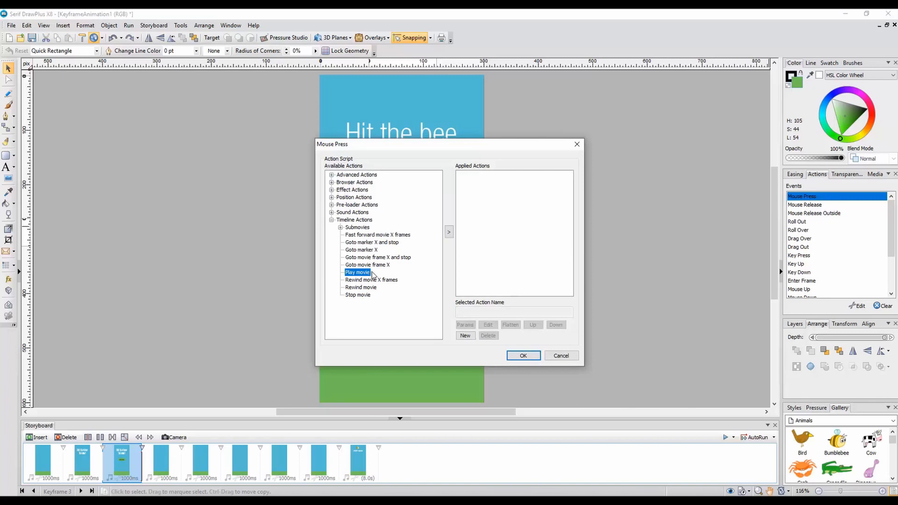
left_click(449, 232)
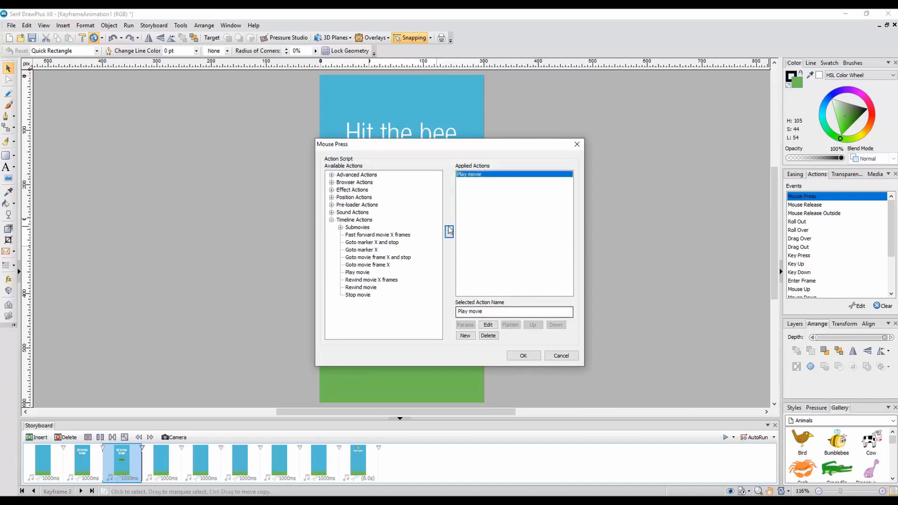
left_click(526, 354)
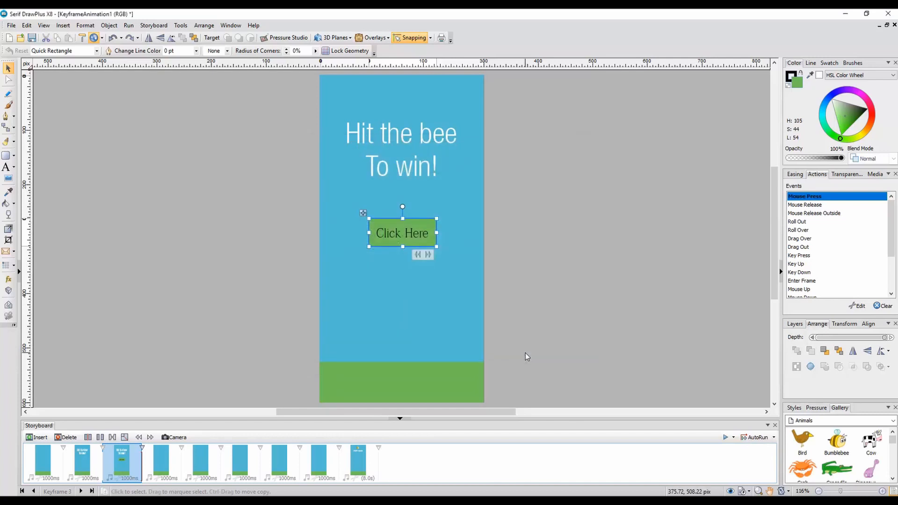
Preview the animation and test whether the "Click Here" button starts the bee's flight.
left_click(726, 438)
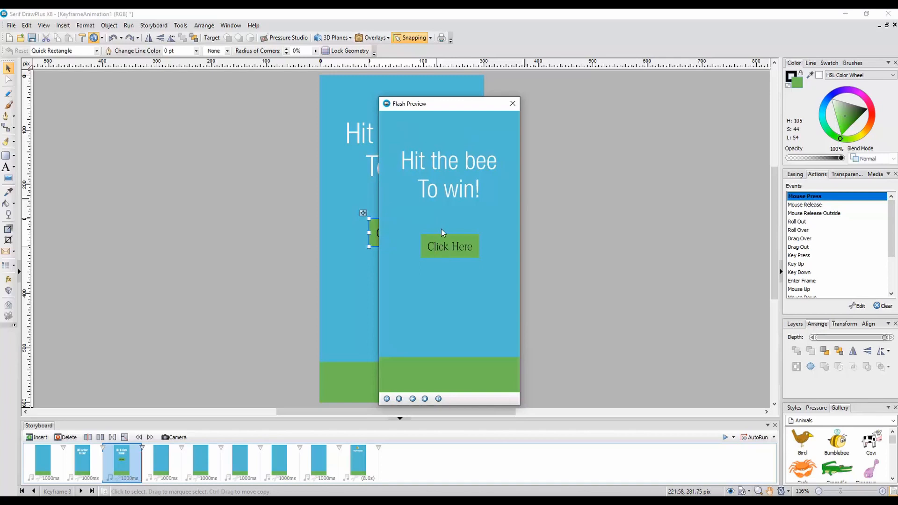
left_click(443, 249)
left_click(452, 253)
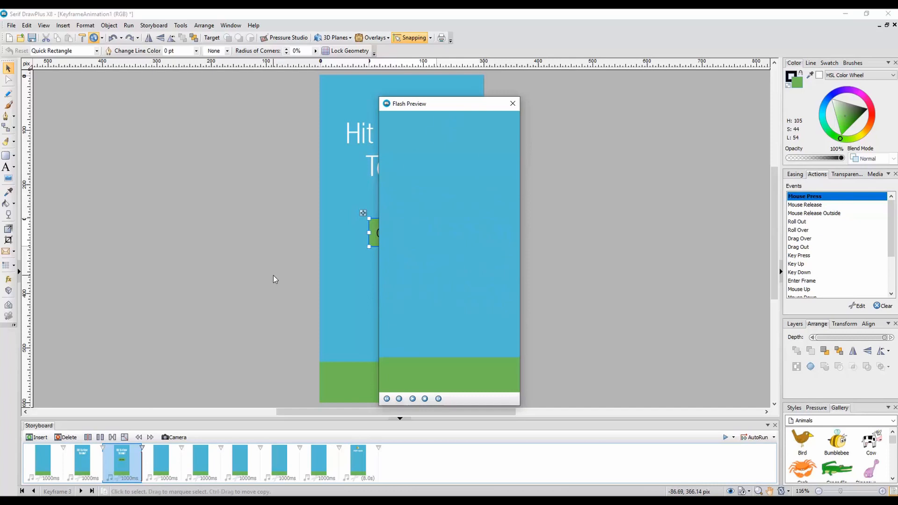
left_click(513, 103)
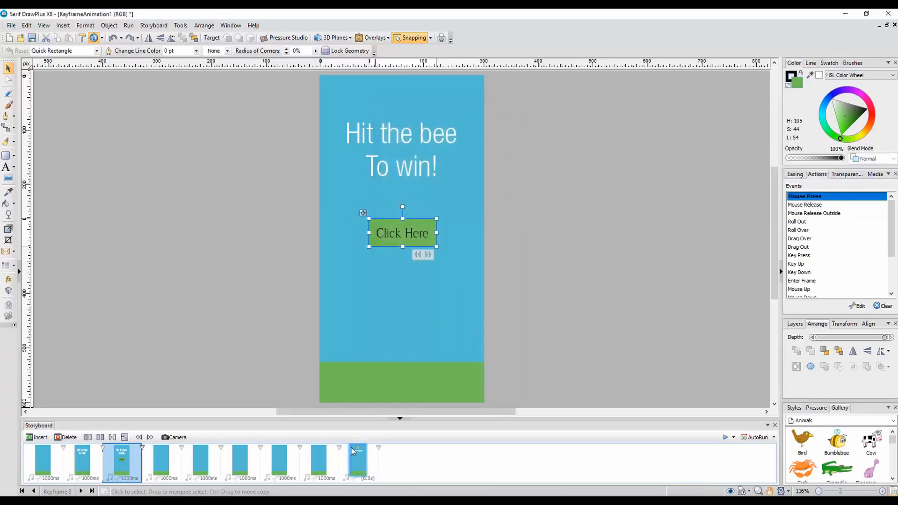
Make the markers at the ends of keyframes 9 and 8 stop the playhead.
double_click(379, 448)
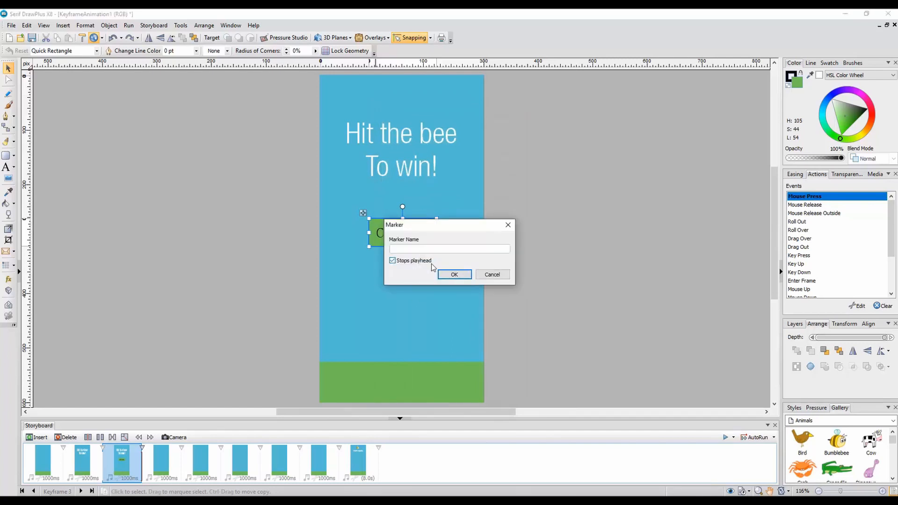
left_click(454, 274)
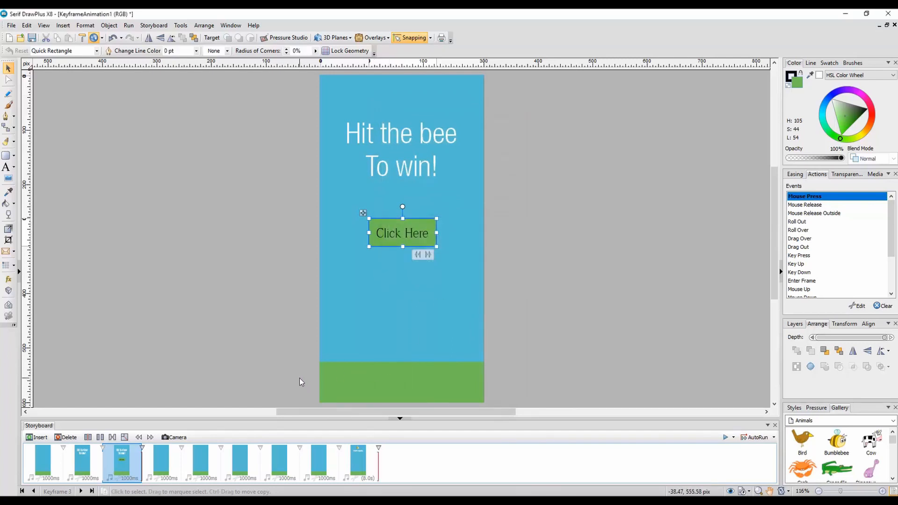
double_click(339, 448)
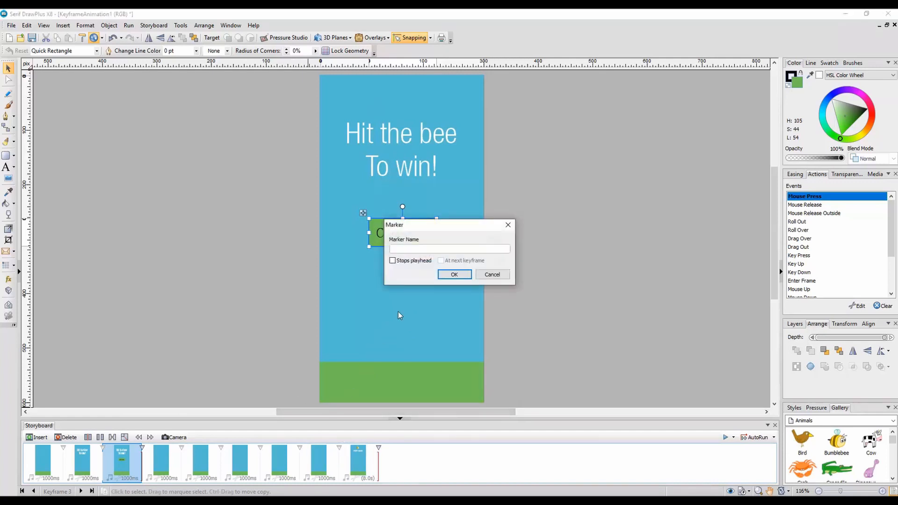
left_click(419, 260)
left_click(453, 276)
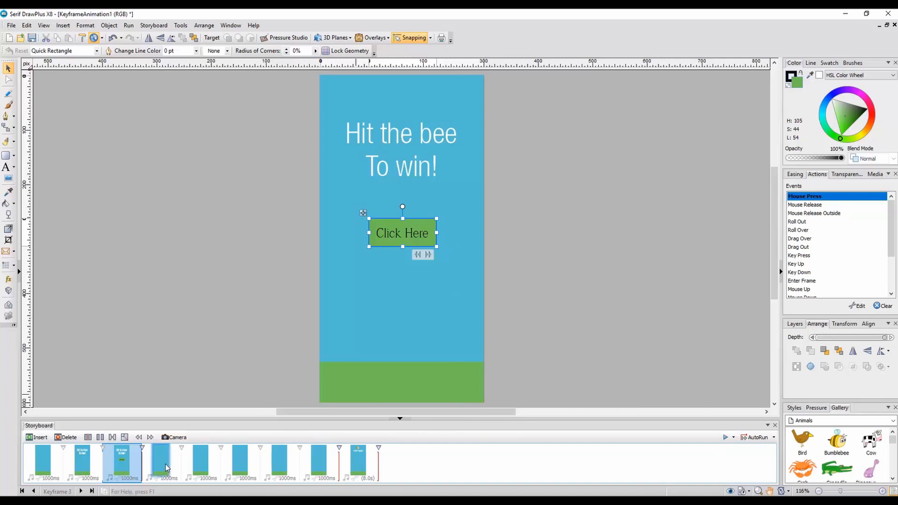
Name the stop marker after keyframe 3 "loop" and the stop marker after keyframe 8 "end".
double_click(143, 448)
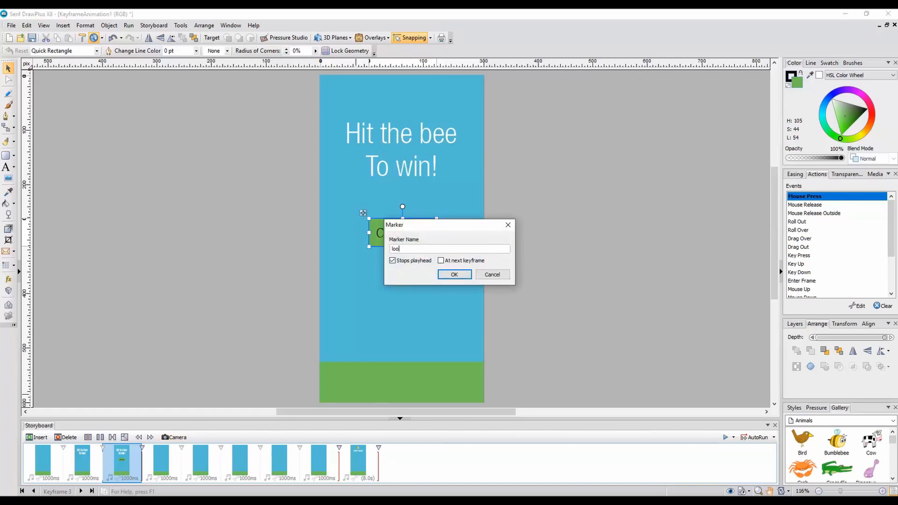
left_click(454, 276)
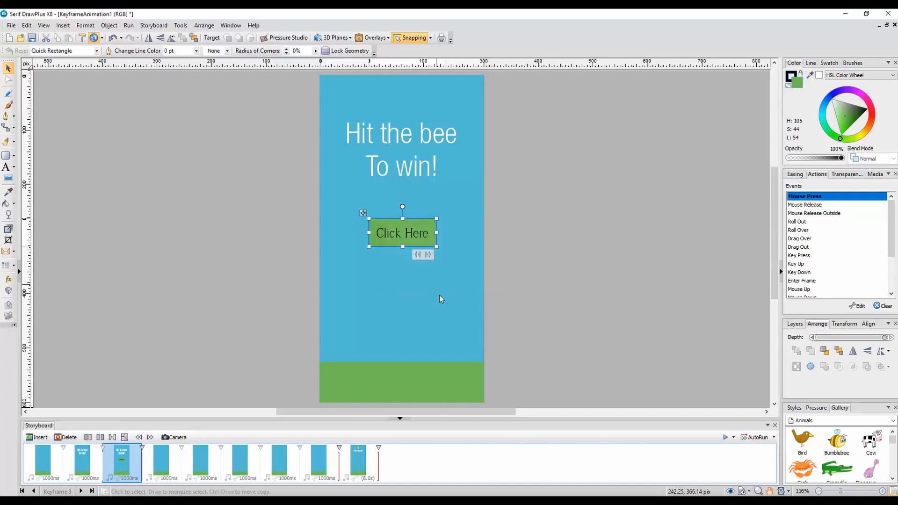
double_click(340, 448)
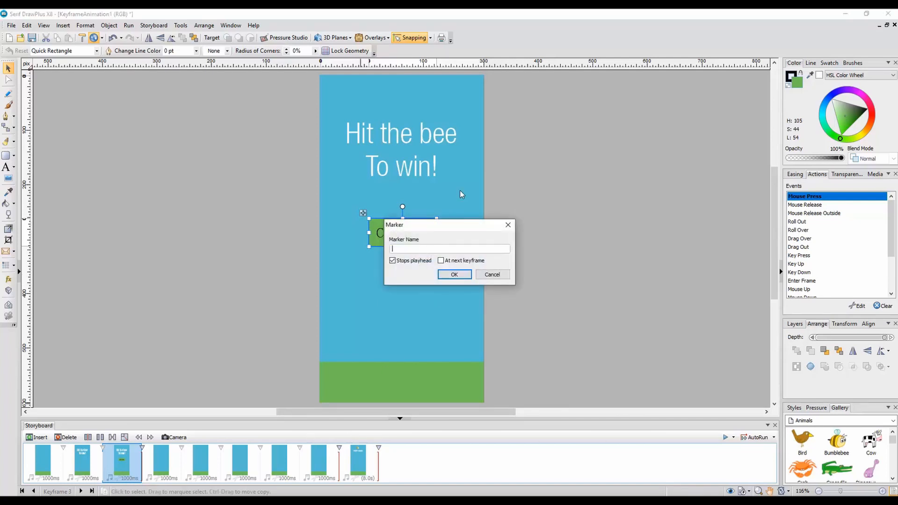
type("end")
left_click(454, 274)
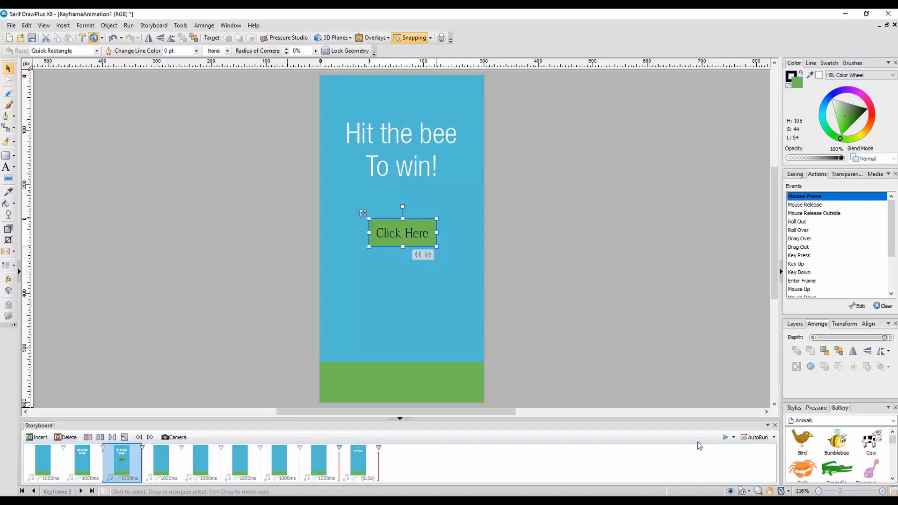
Preview the animation and start the game with "Click Here" to test the stop markers.
left_click(725, 437)
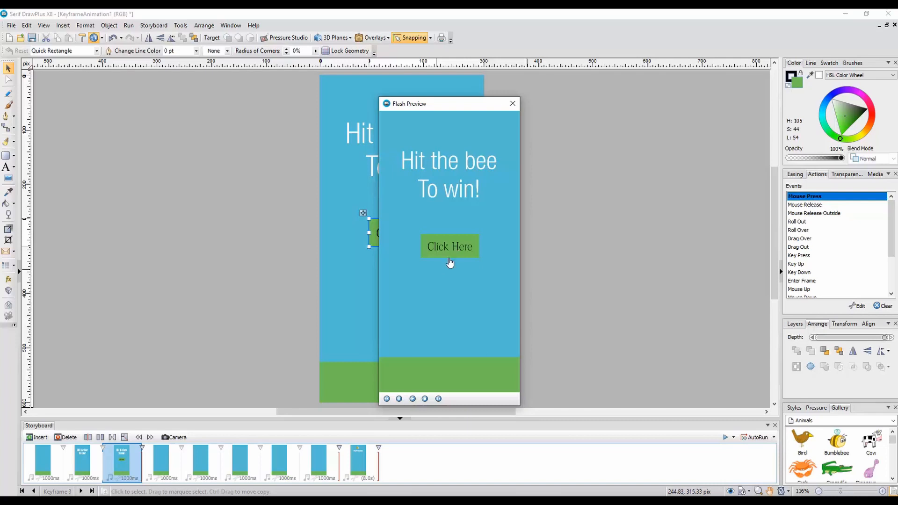
left_click(442, 240)
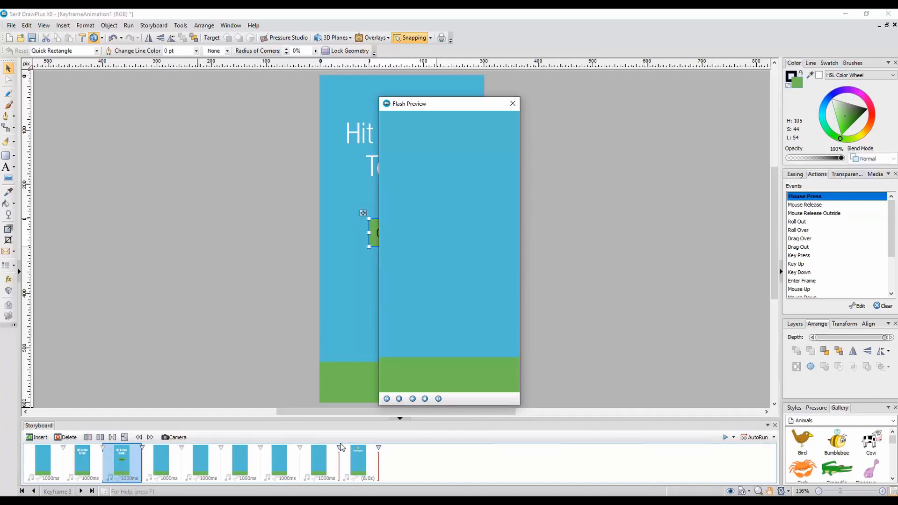
left_click(512, 106)
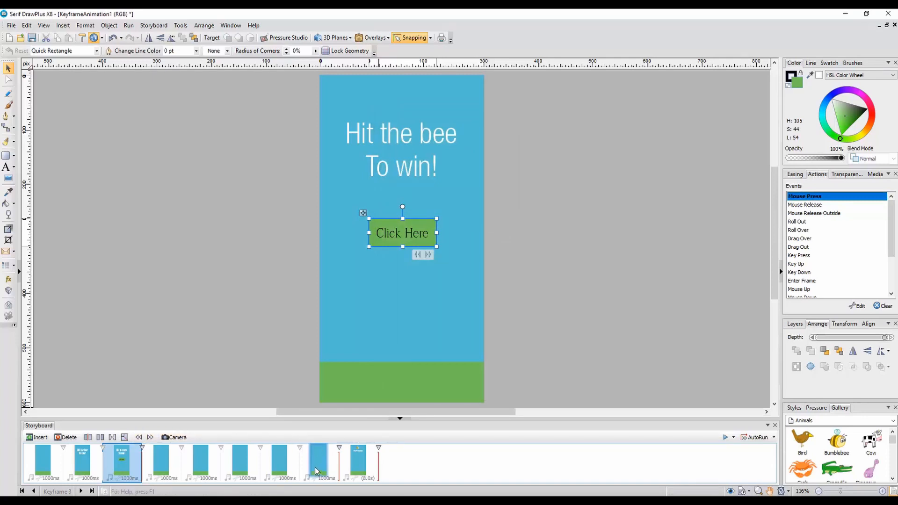
Add the "Goto marker X" timeline action to keyframe 8's frame actions with "loop" as the target marker.
right_click(315, 463)
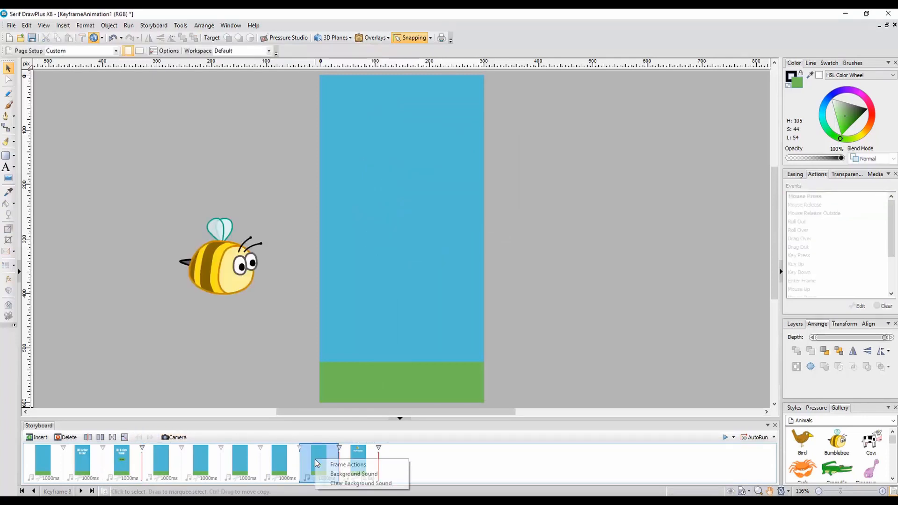
left_click(346, 465)
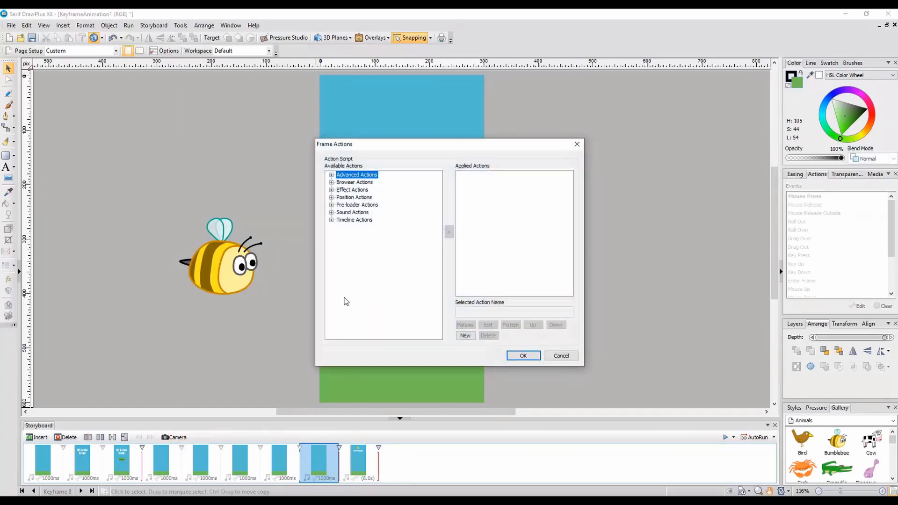
left_click(332, 220)
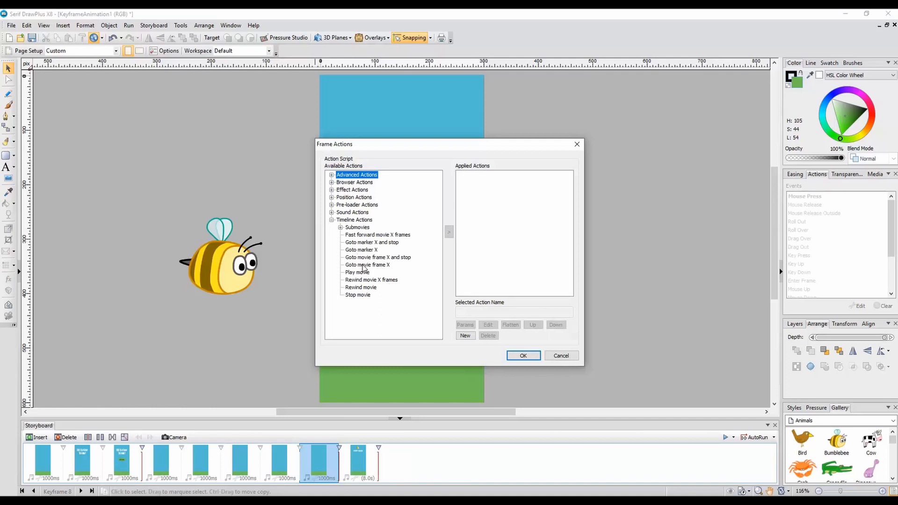
left_click(360, 251)
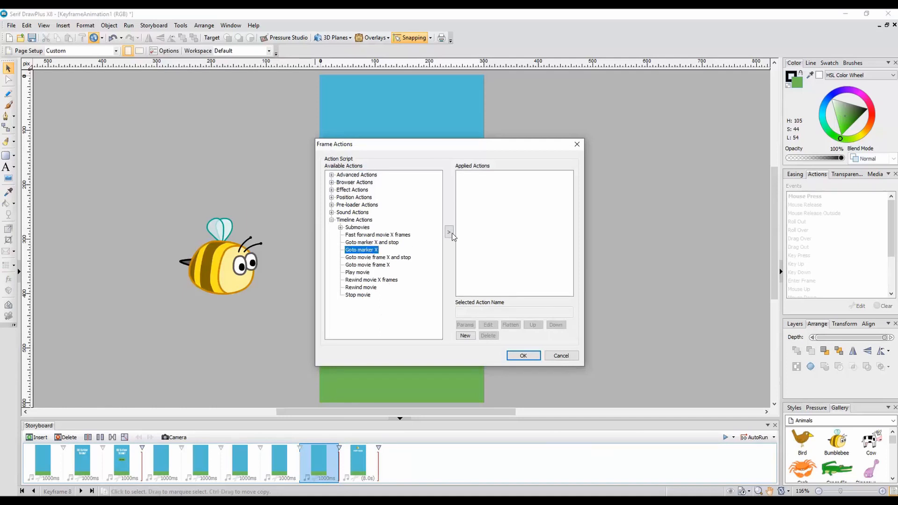
left_click(448, 232)
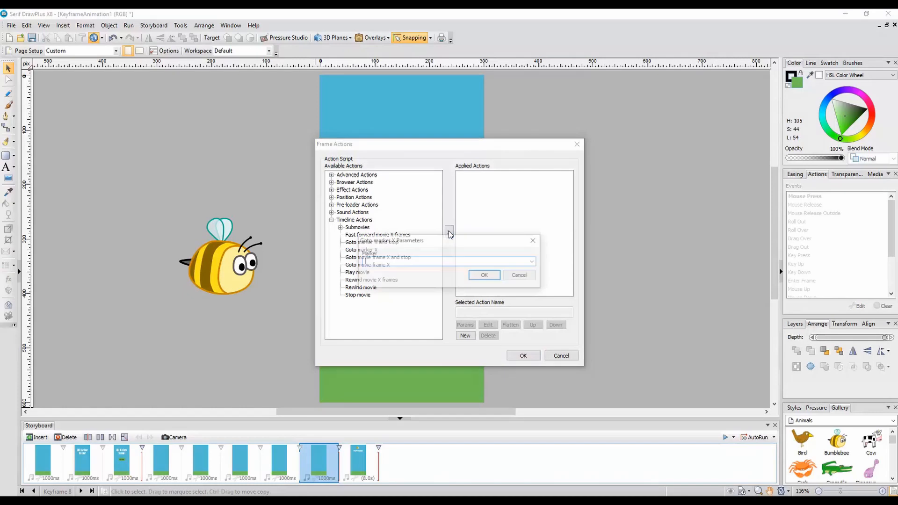
left_click(535, 261)
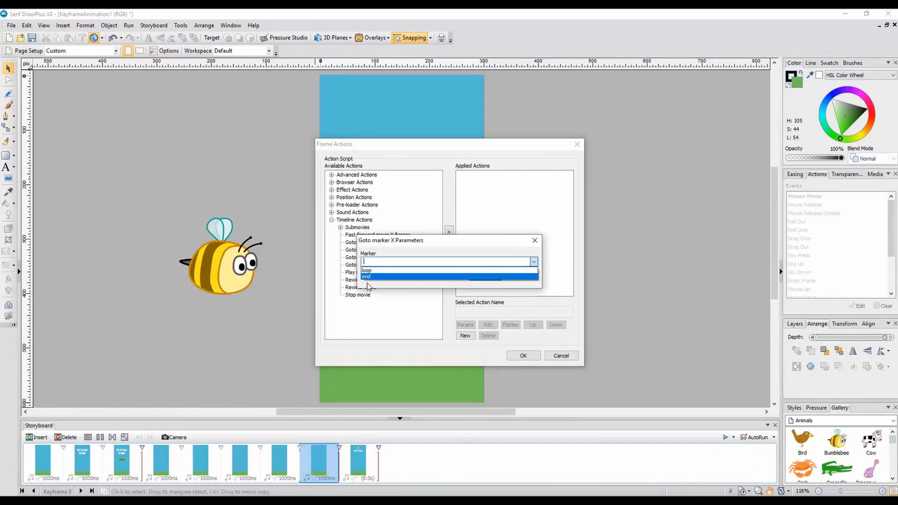
left_click(371, 272)
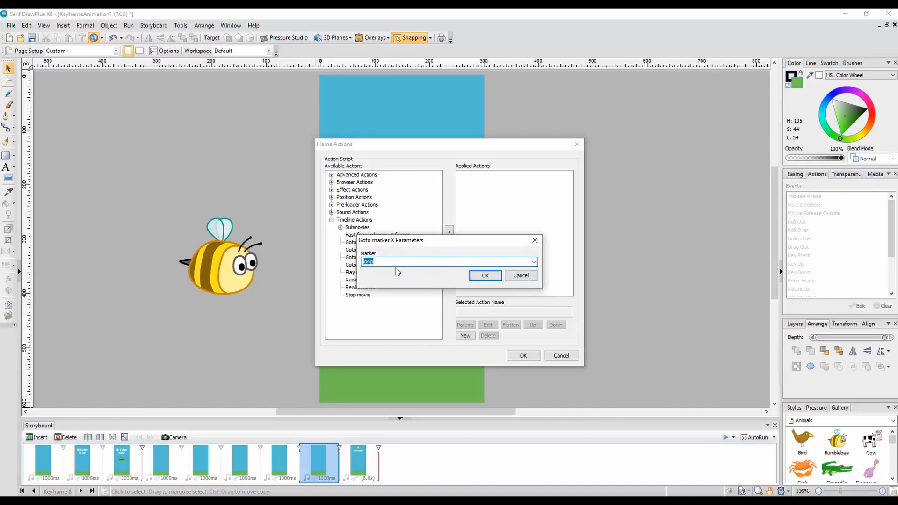
left_click(483, 277)
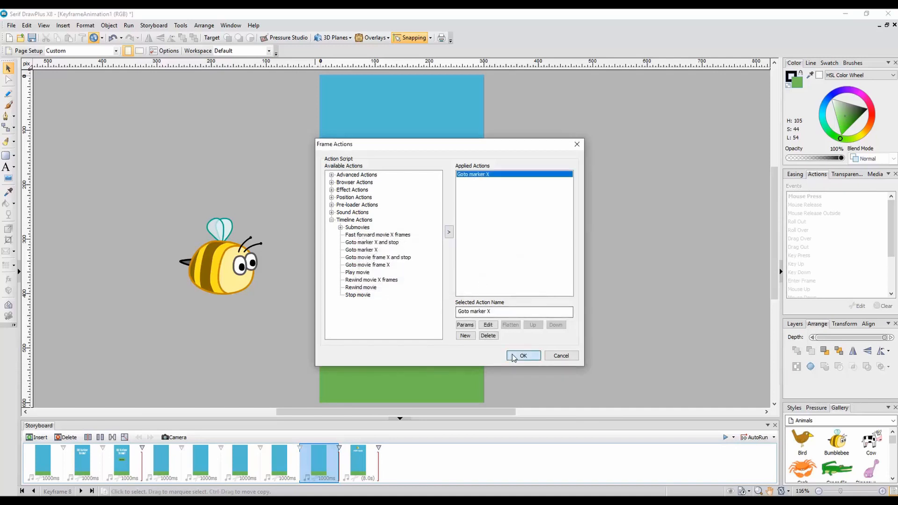
left_click(522, 356)
Preview the animation and start the game to check whether the bee's flight repeats.
left_click(726, 437)
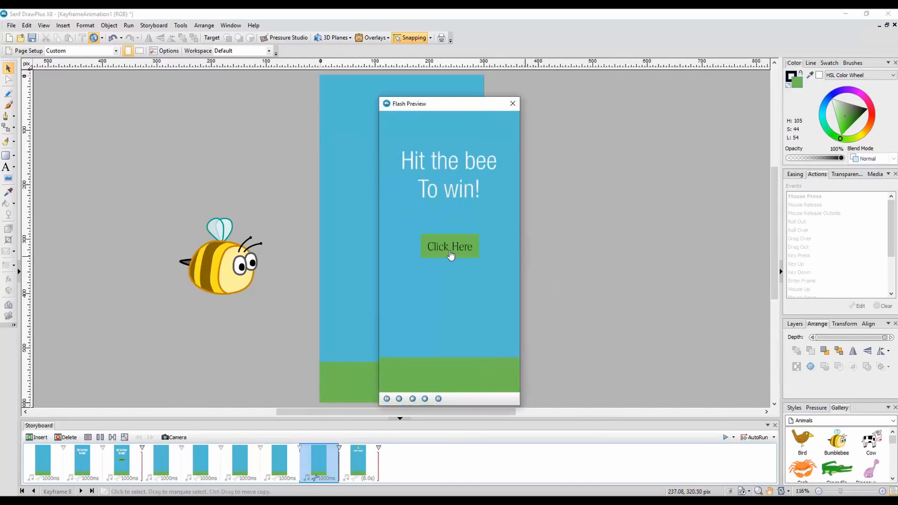
left_click(449, 252)
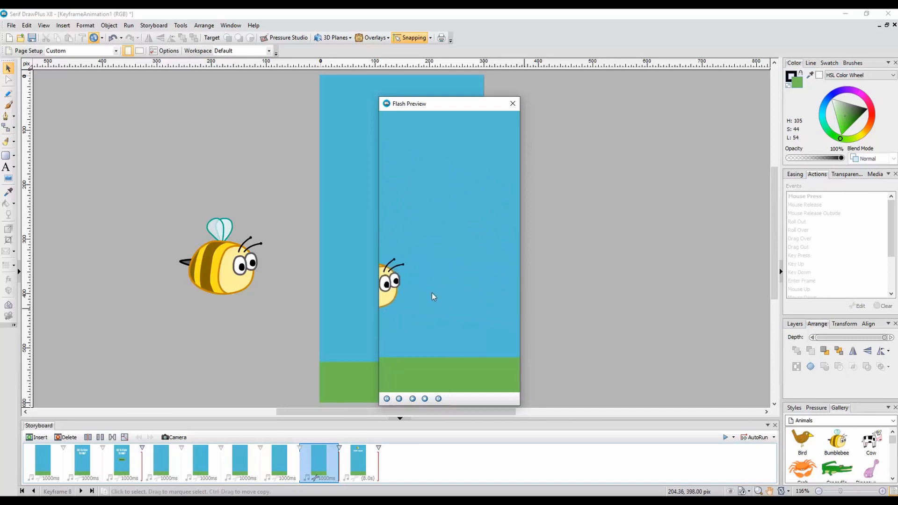
left_click(515, 103)
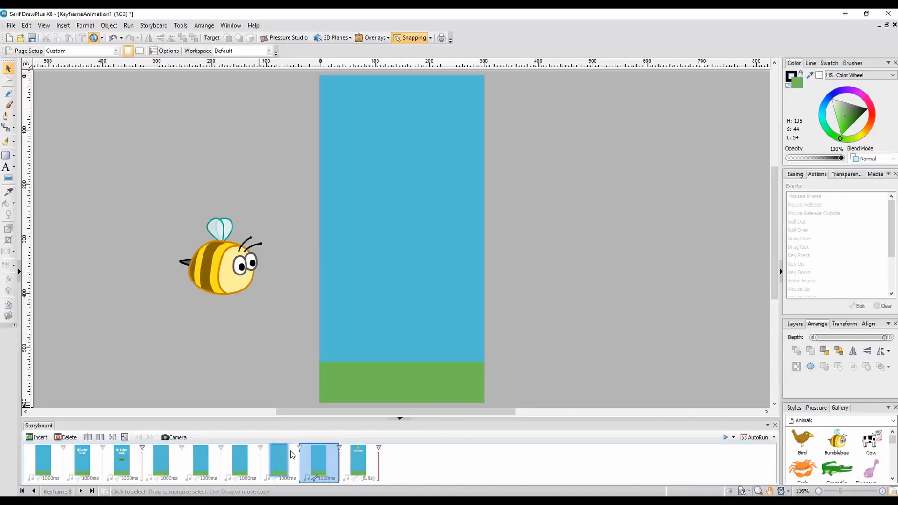
Apply the "Goto marker X" timeline action with marker "end" to the Mouse Press event of the bee in keyframe 8.
left_click(226, 267)
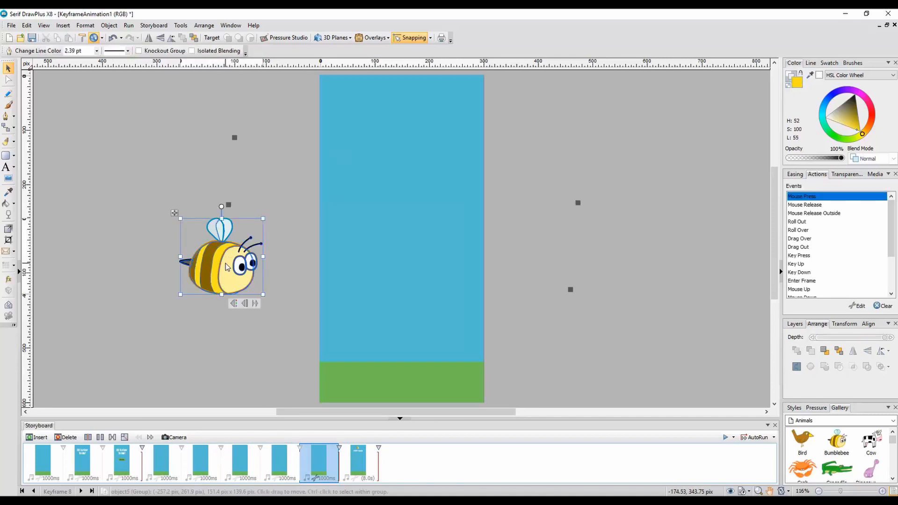
double_click(805, 197)
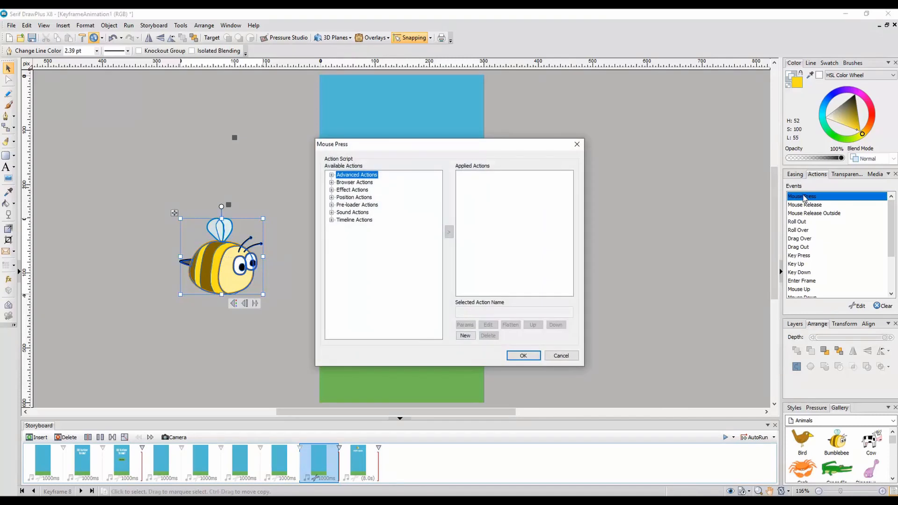
left_click(331, 221)
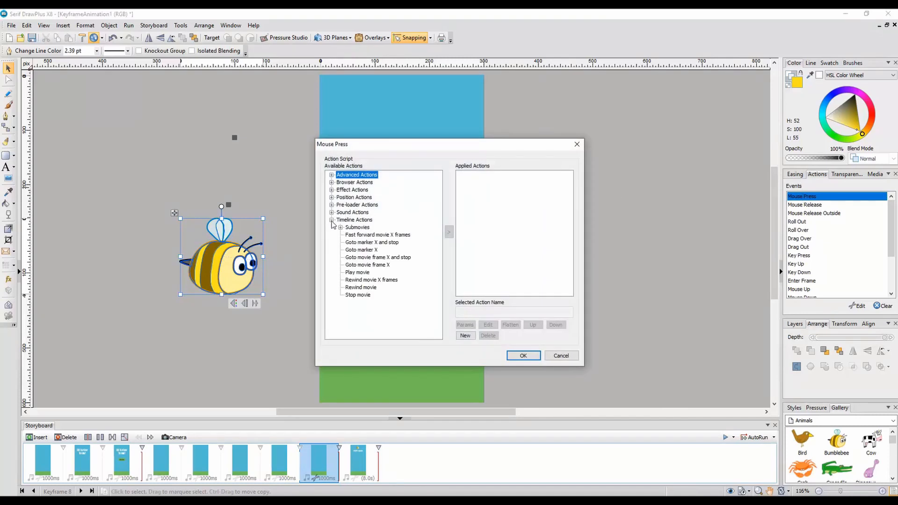
left_click(374, 251)
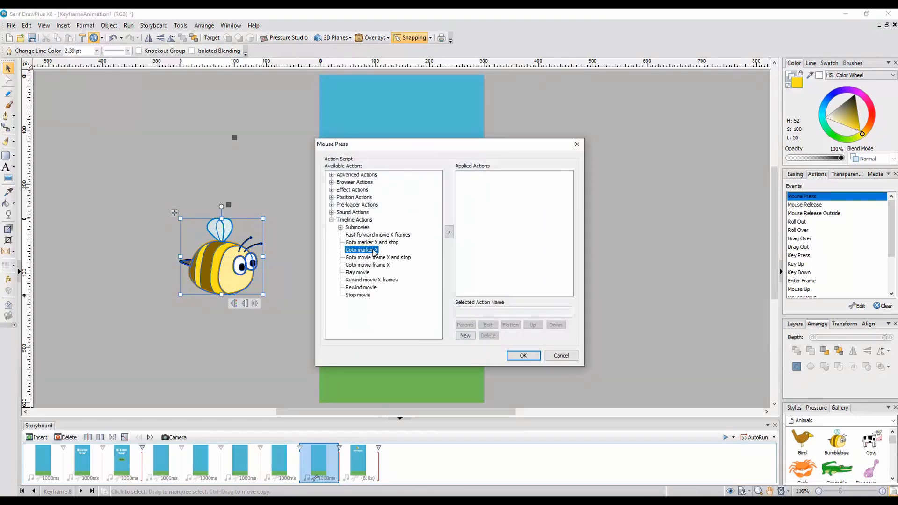
left_click(448, 232)
left_click(533, 263)
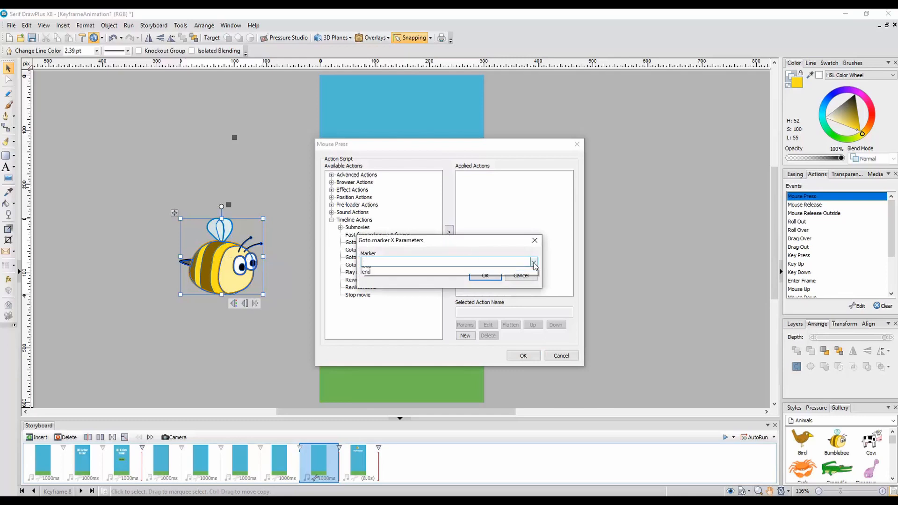
left_click(368, 275)
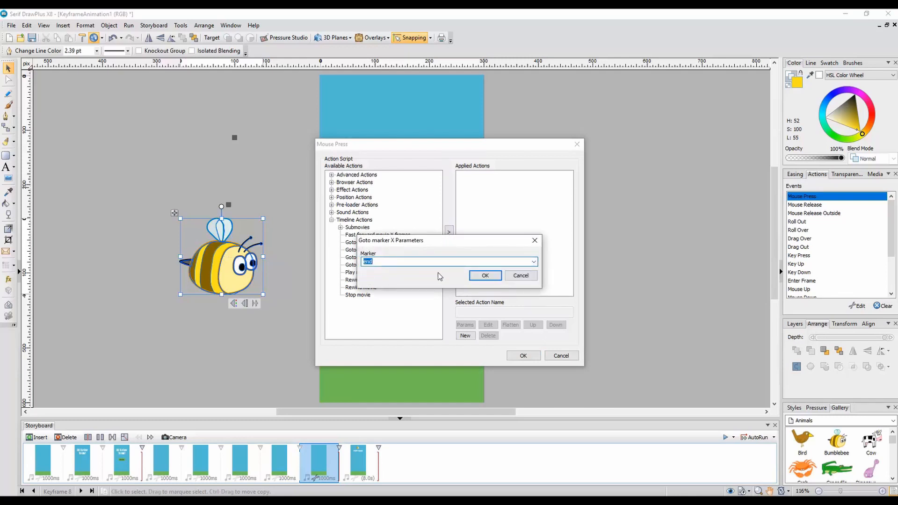
left_click(485, 275)
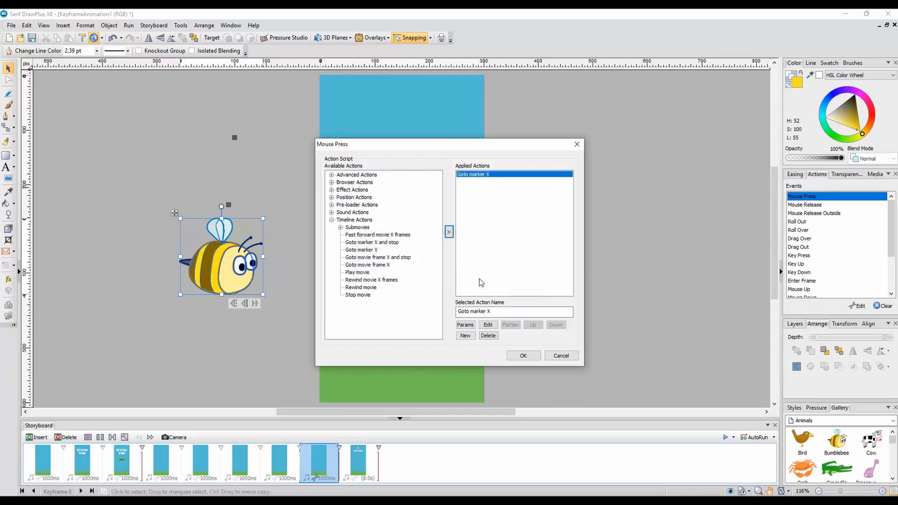
left_click(522, 356)
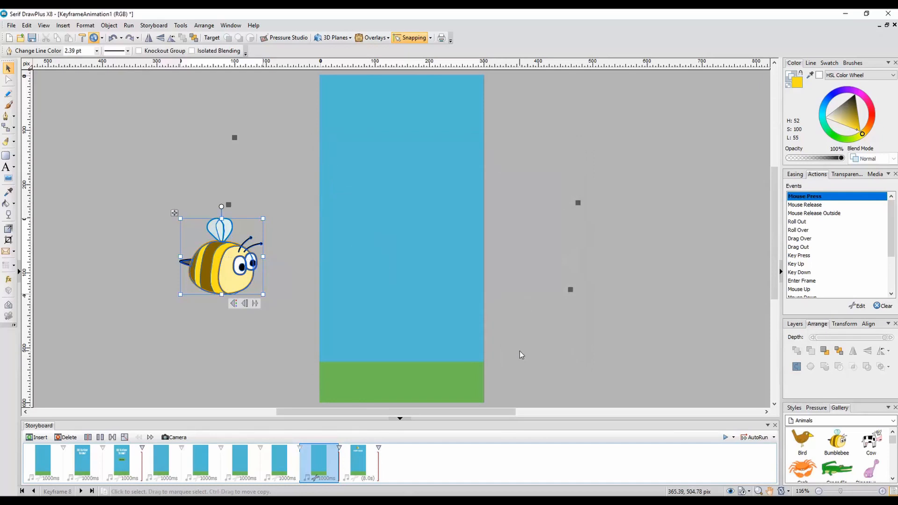
Preview the game, start it with "Click Here" and hit the flying bee to test the winning screen.
left_click(725, 438)
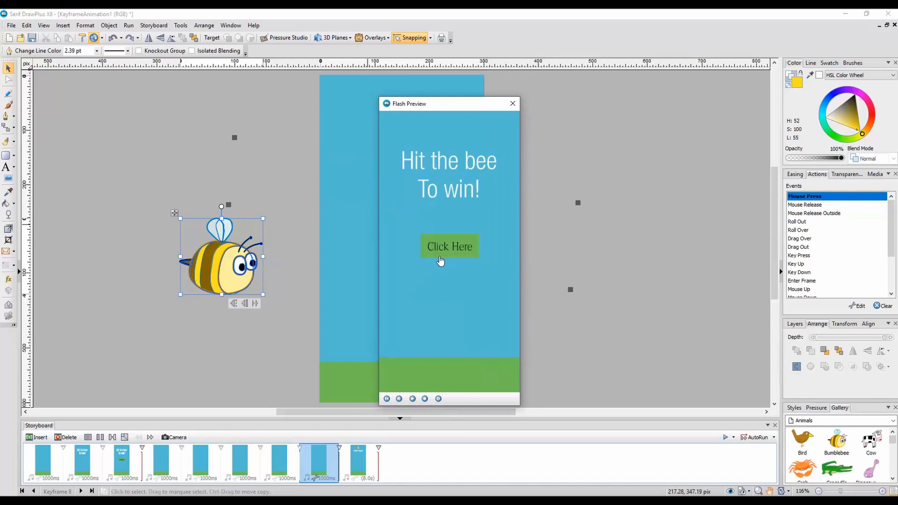
left_click(440, 258)
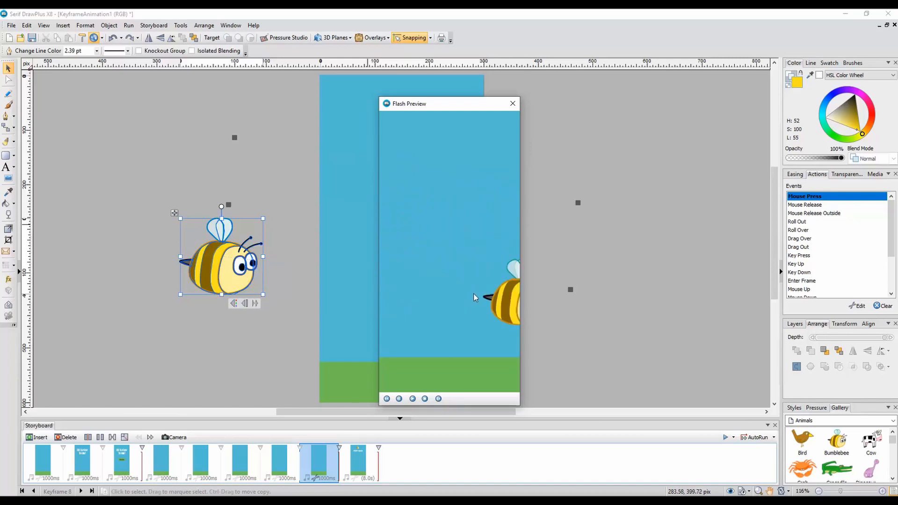
left_click(474, 294)
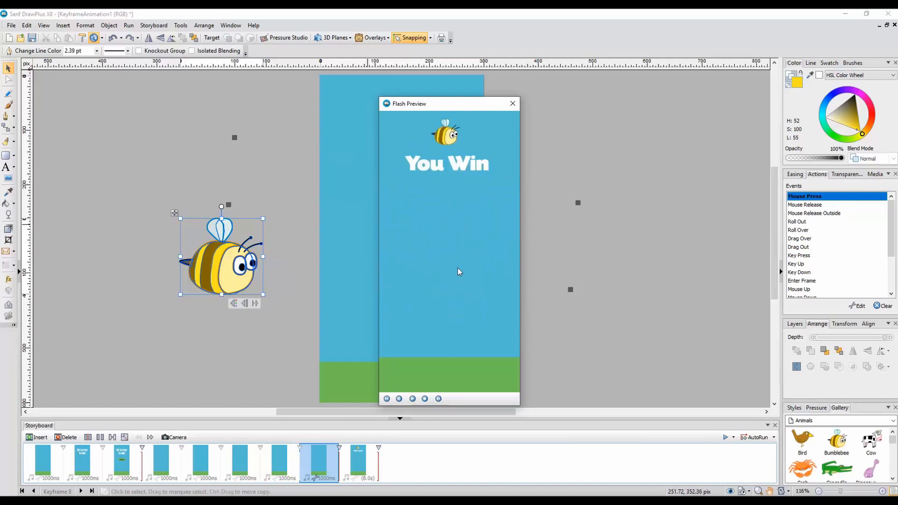
left_click_drag(450, 108, 537, 90)
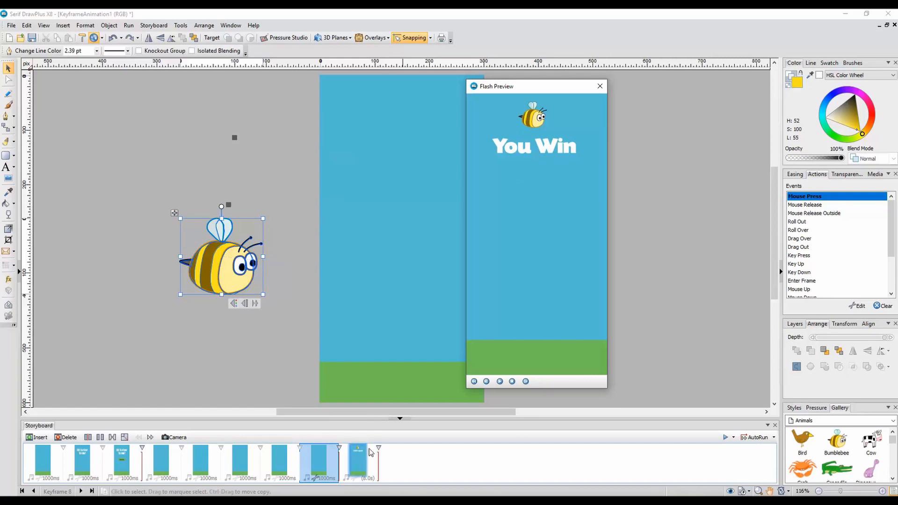
left_click(597, 85)
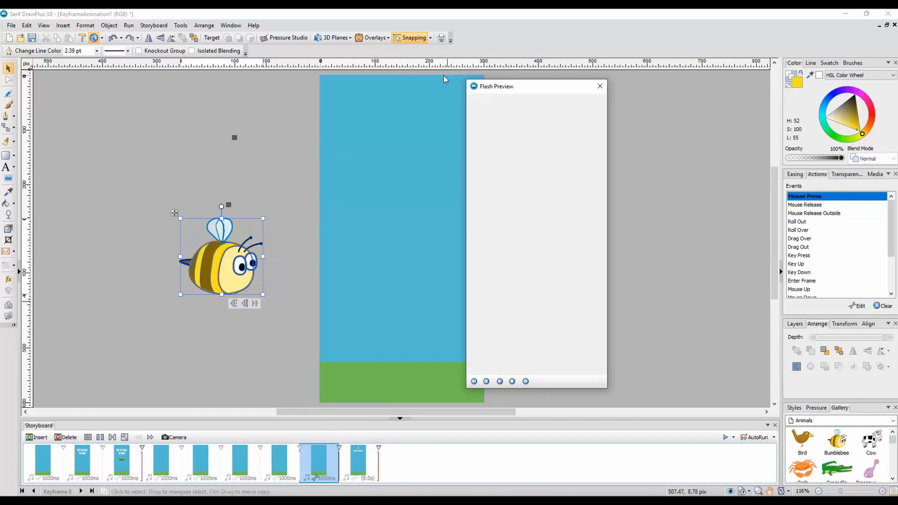